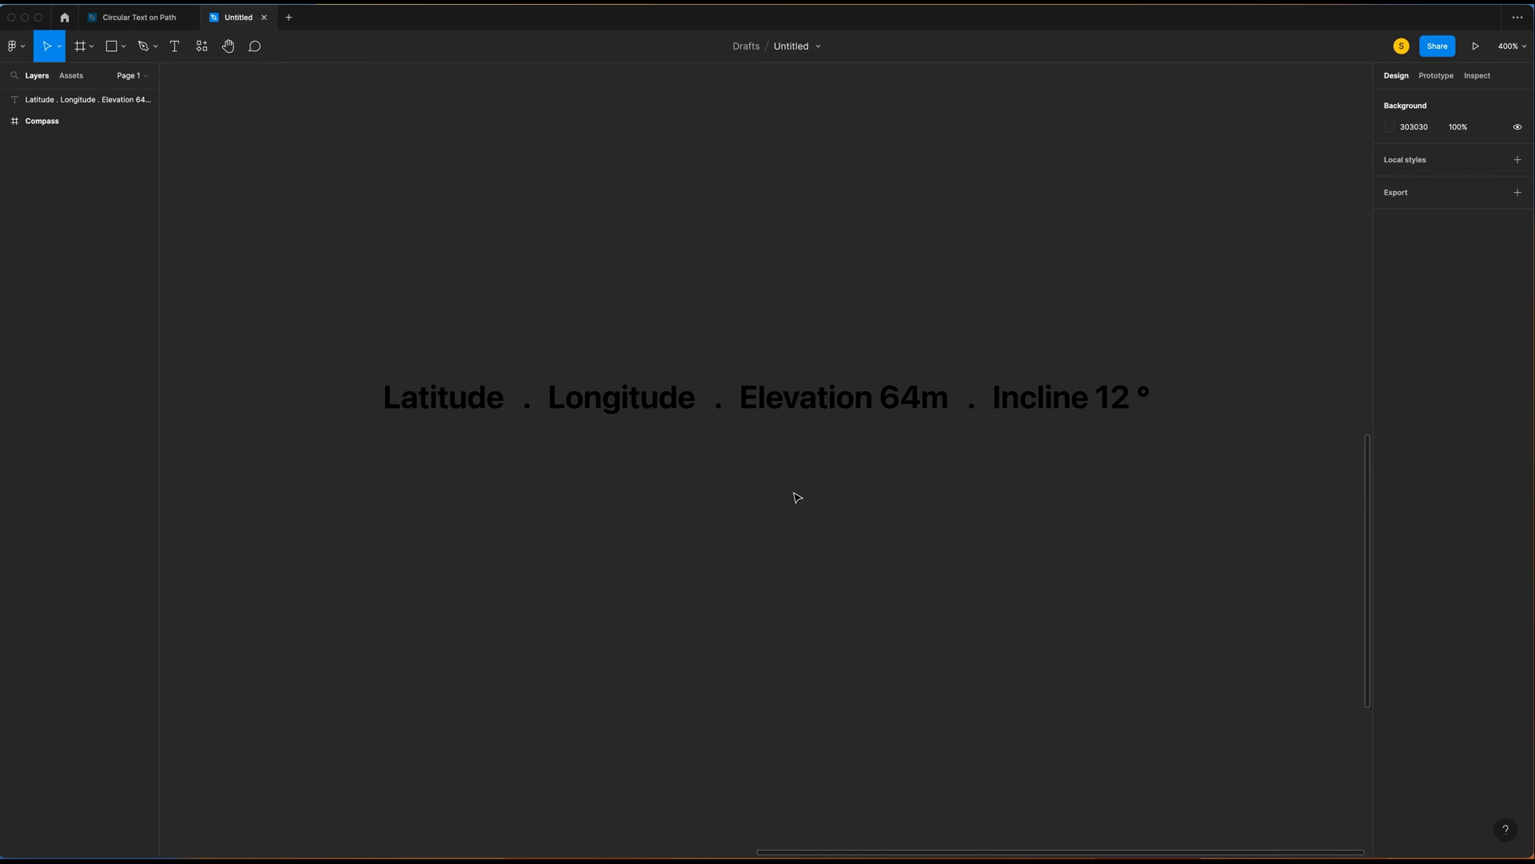
# Step: Scroll the canvas right to bring the coordinates text line beside the Compass frame into view
pyautogui.hscroll(1, 793, 471)
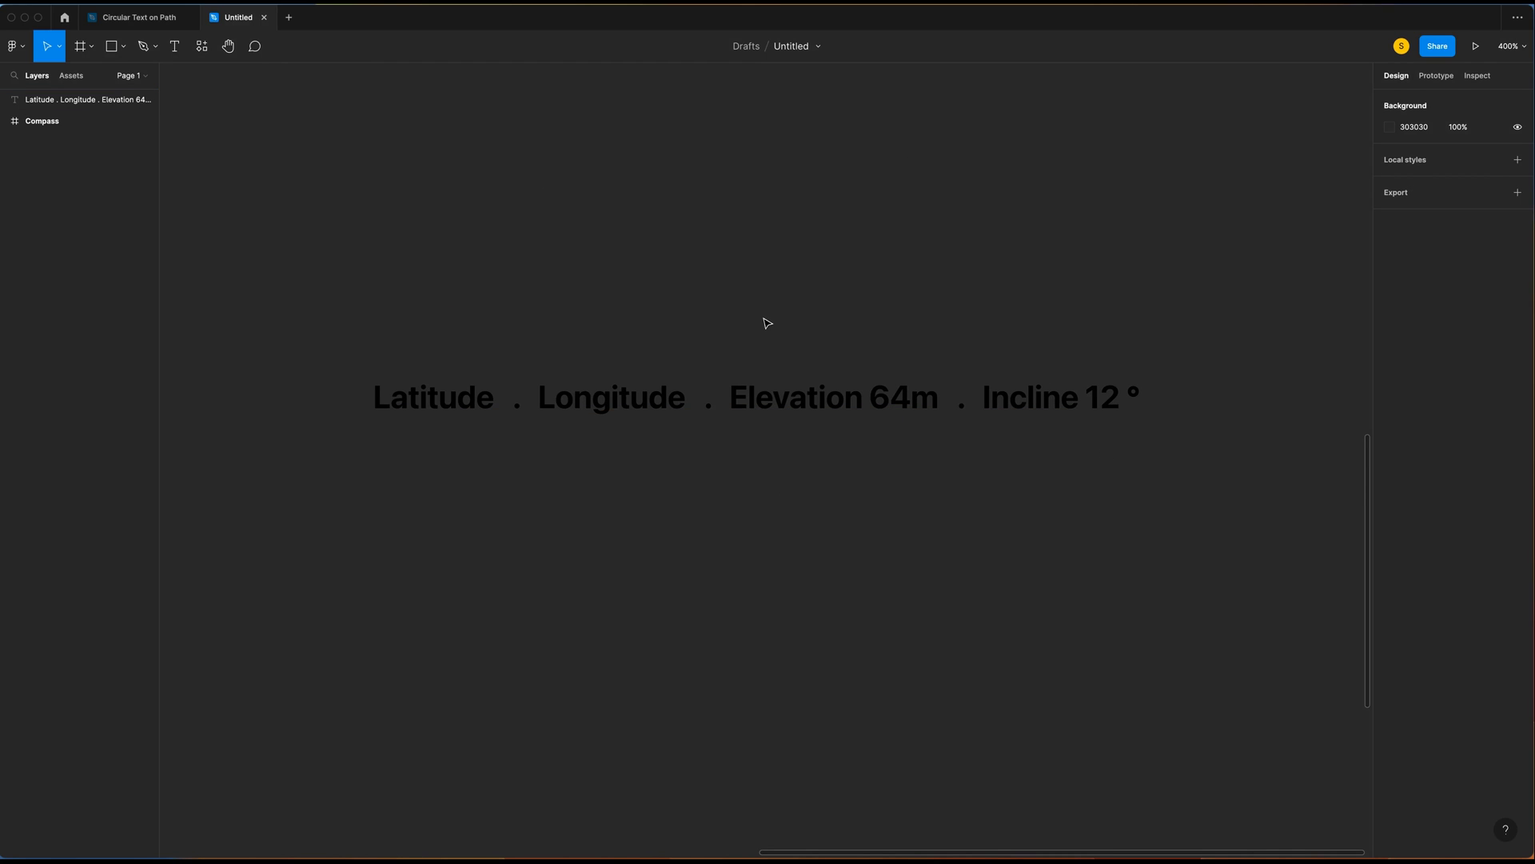
# Step: Bend the coordinates text line with the Arc plugin at 50% strength into a circle of letters
pyautogui.click(706, 398)
pyautogui.rightClick(730, 404)
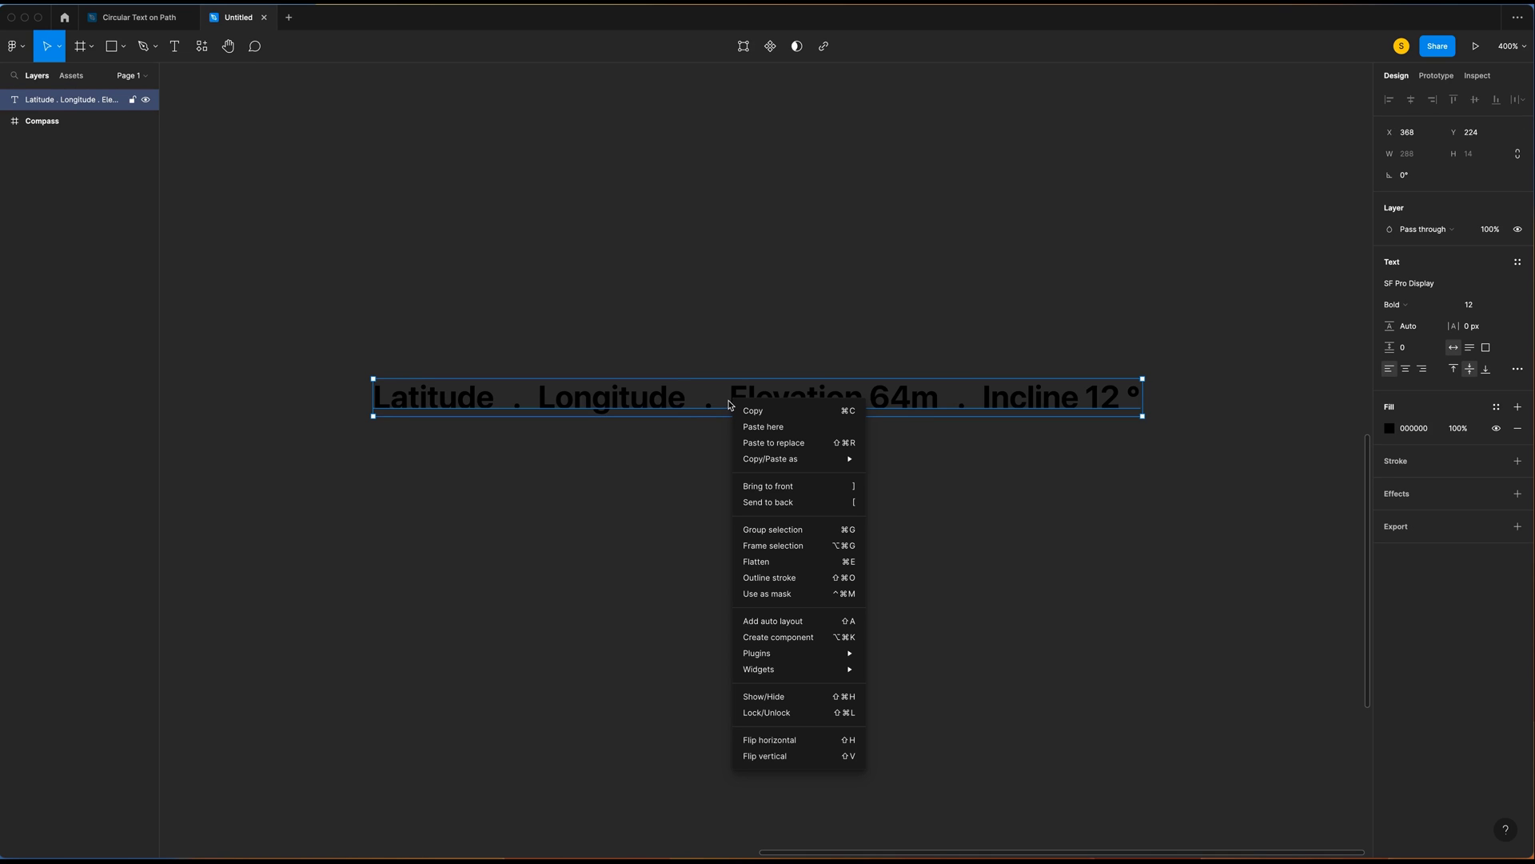
pyautogui.moveTo(810, 652)
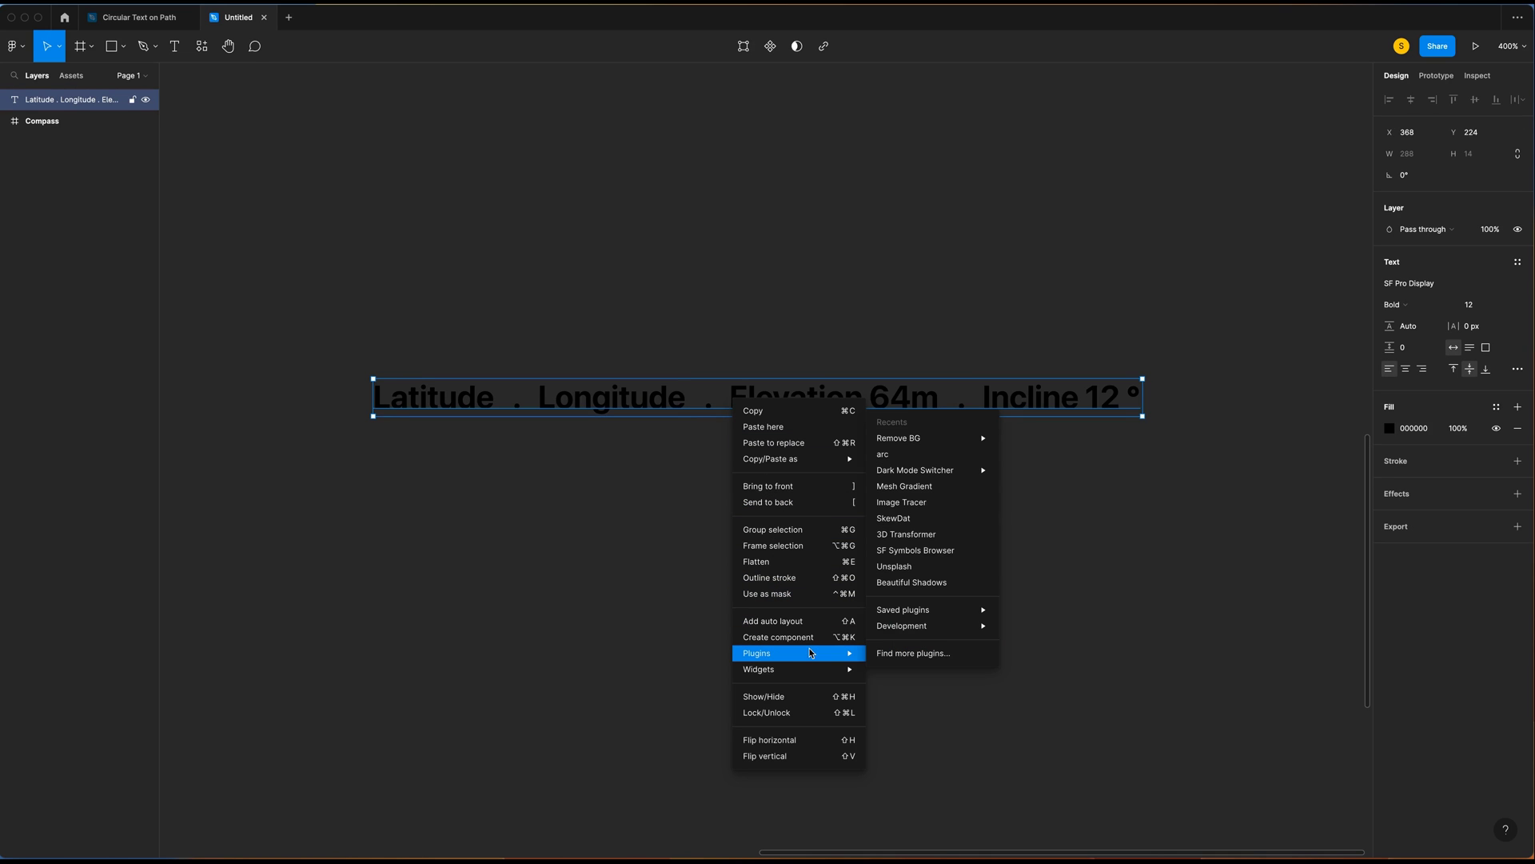
pyautogui.click(901, 459)
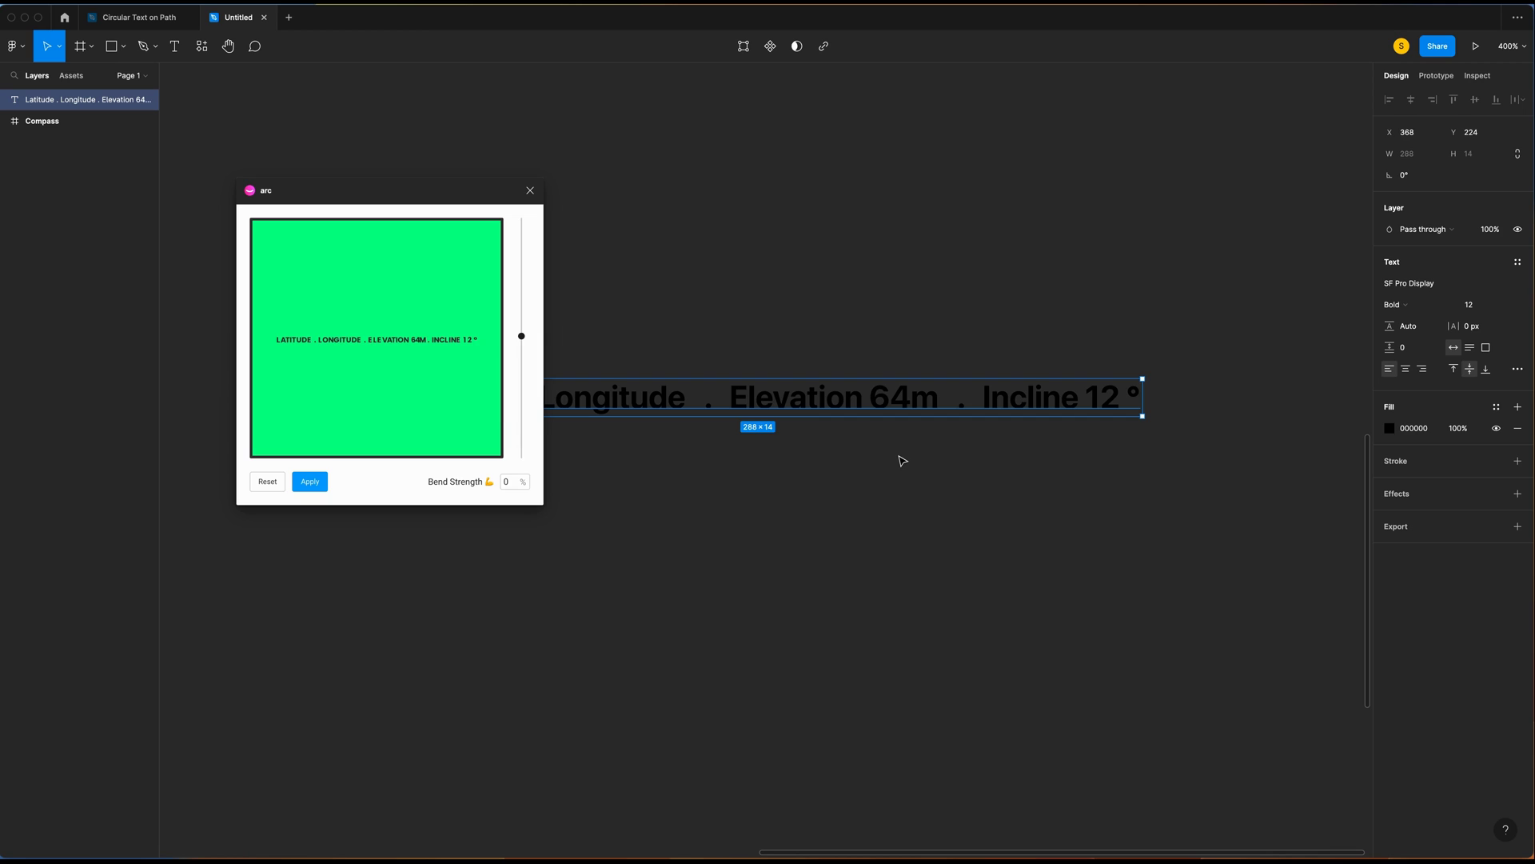
pyautogui.moveTo(522, 336); pyautogui.dragTo(523, 267)
pyautogui.moveTo(522, 264); pyautogui.dragTo(521, 289)
pyautogui.press('BackSpace')
pyautogui.press('BackSpace')
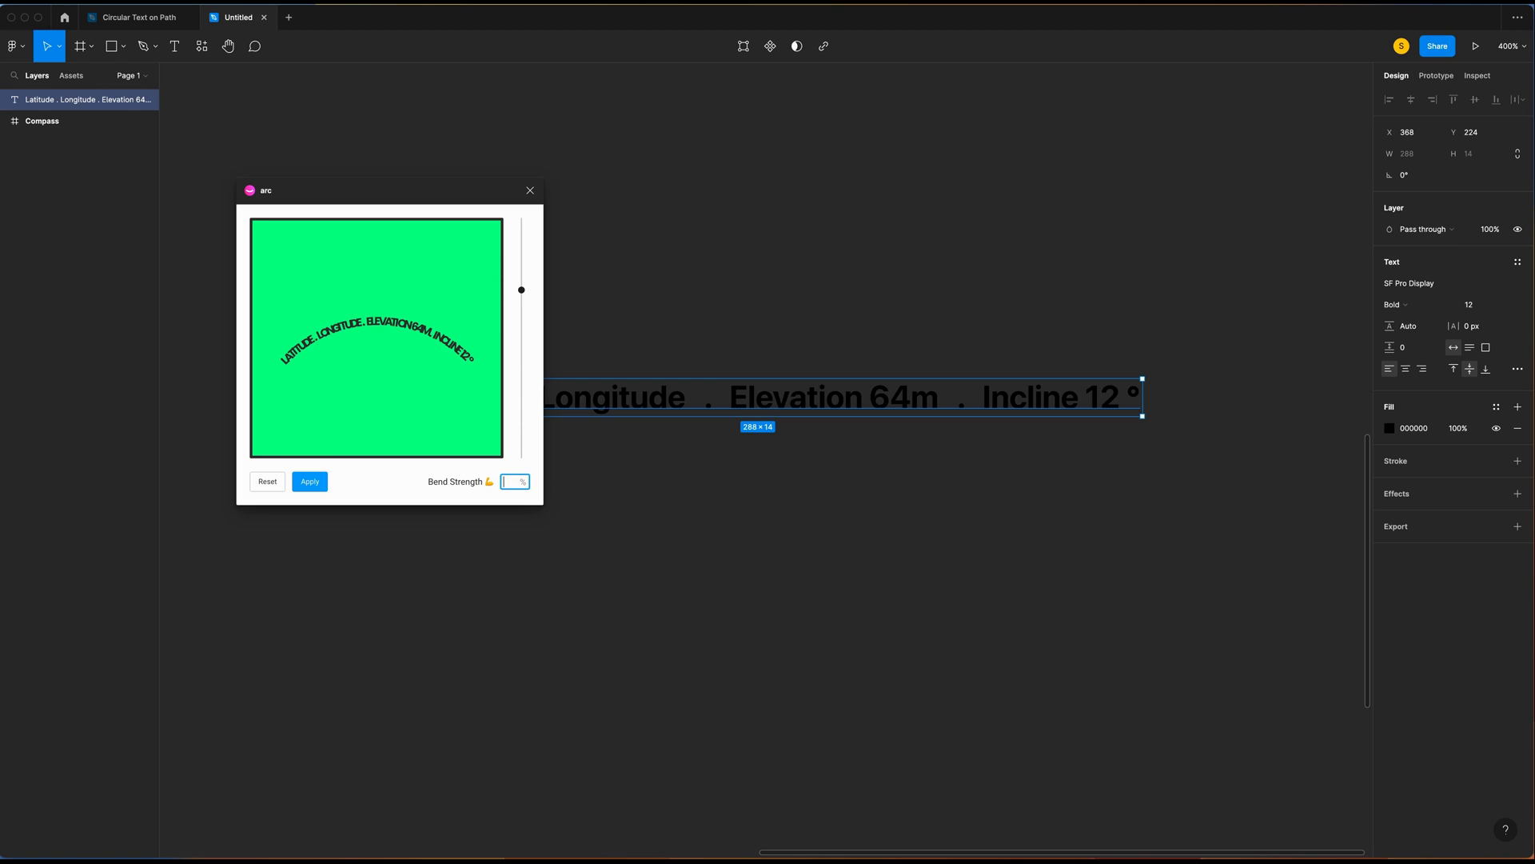
pyautogui.write('50')
pyautogui.click(332, 484)
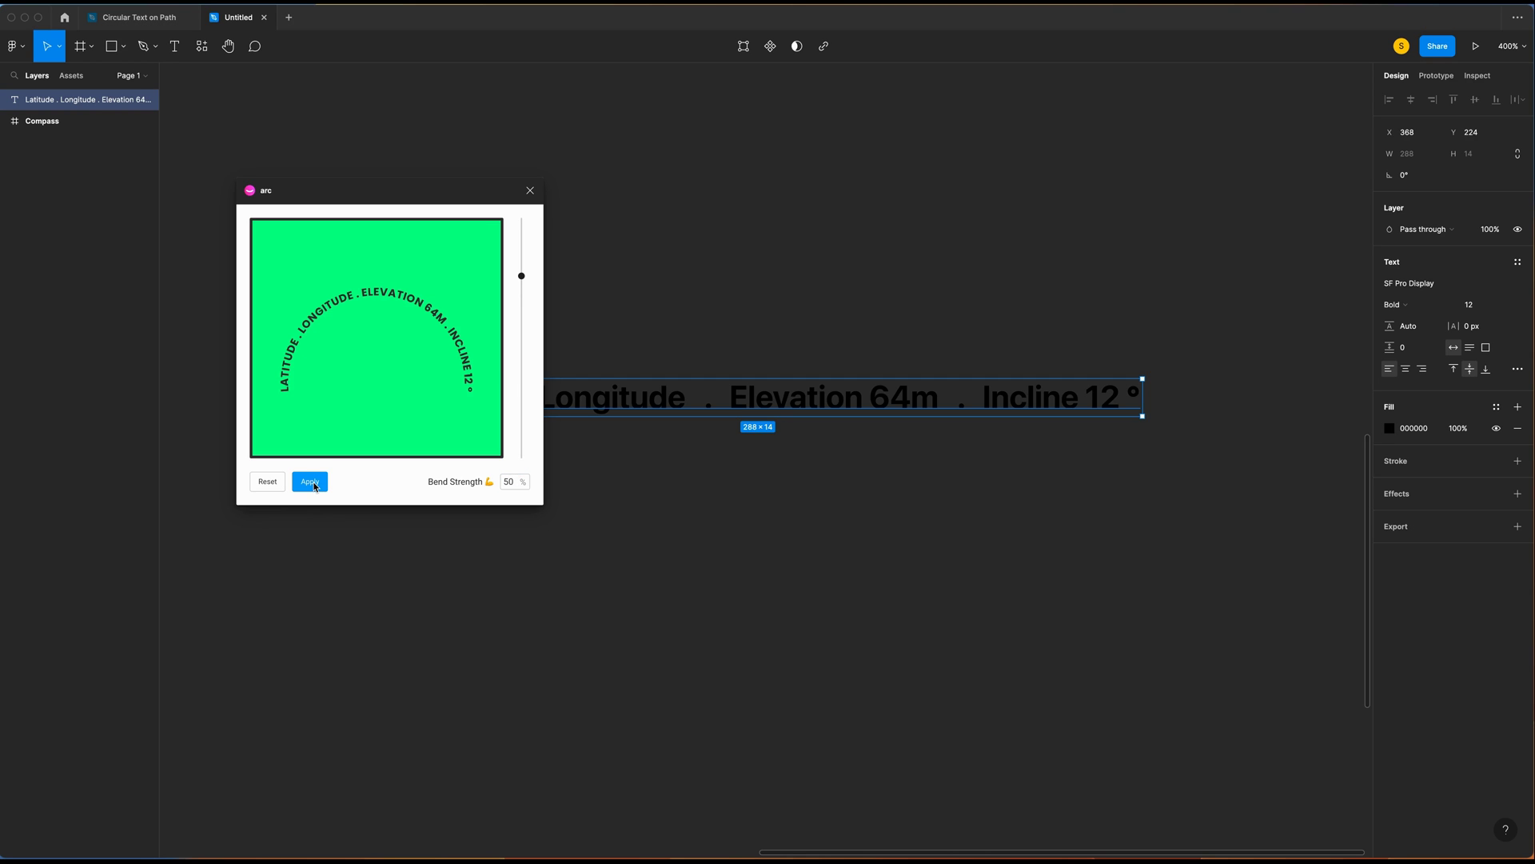
pyautogui.click(311, 482)
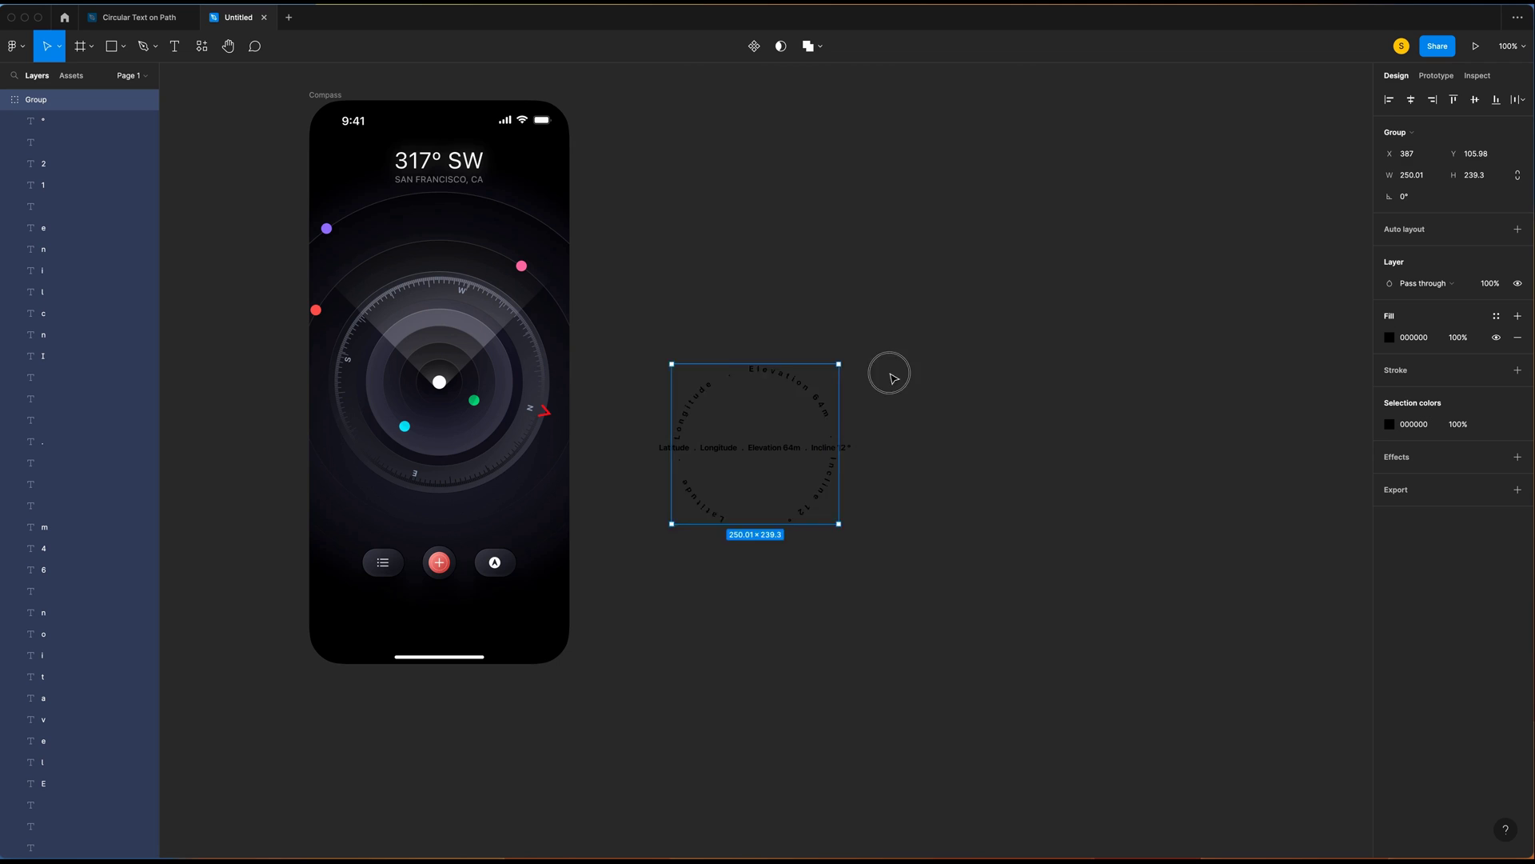
# Step: Move the circular letter group aside and change its selection colour to white (FFFFFF)
pyautogui.moveTo(792, 384); pyautogui.dragTo(1031, 382)
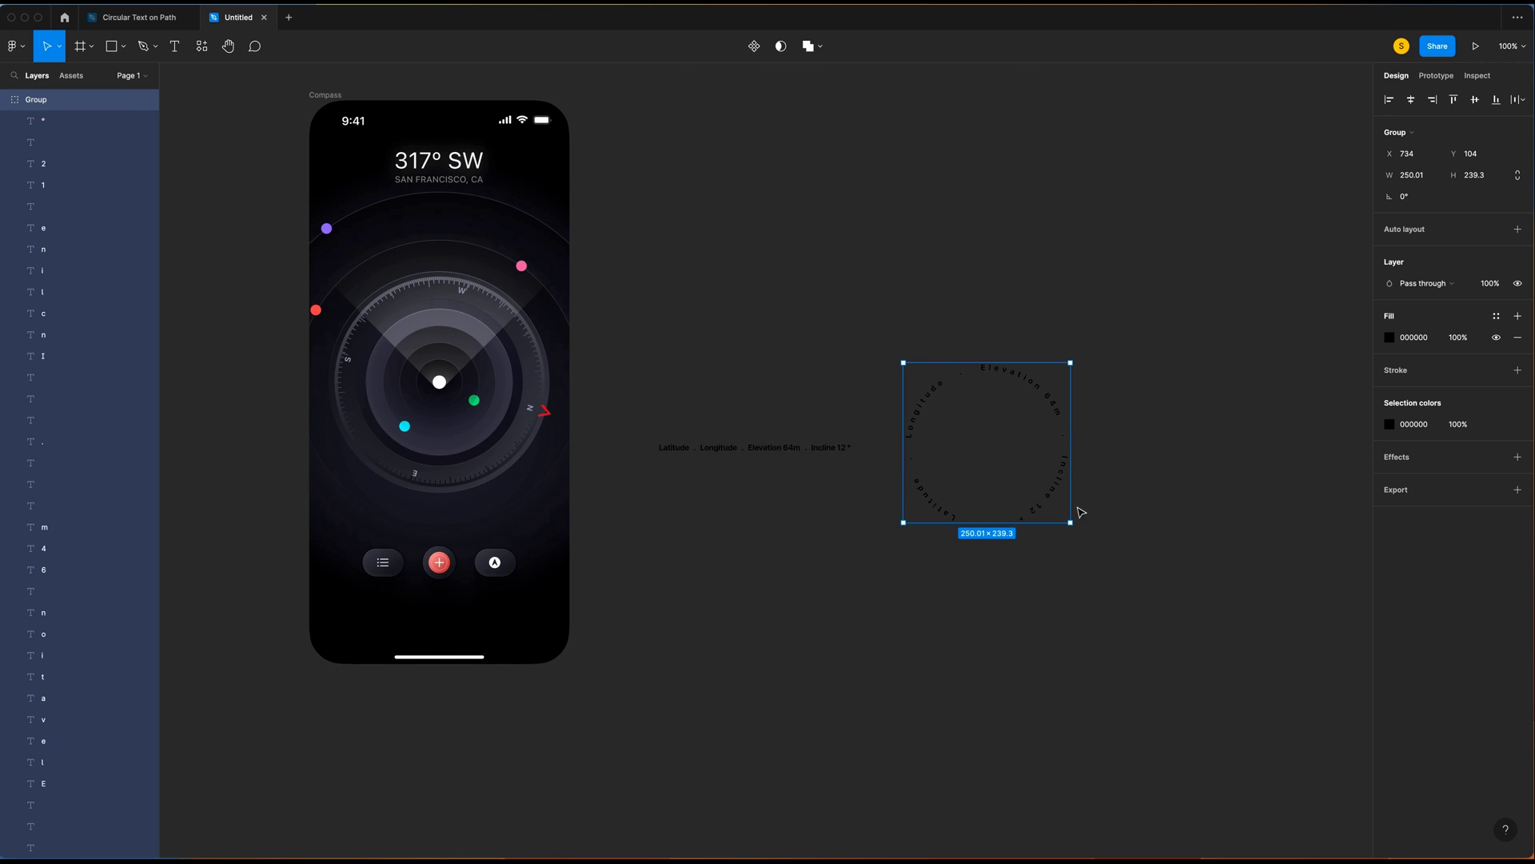
pyautogui.hscroll(3, 1056, 511)
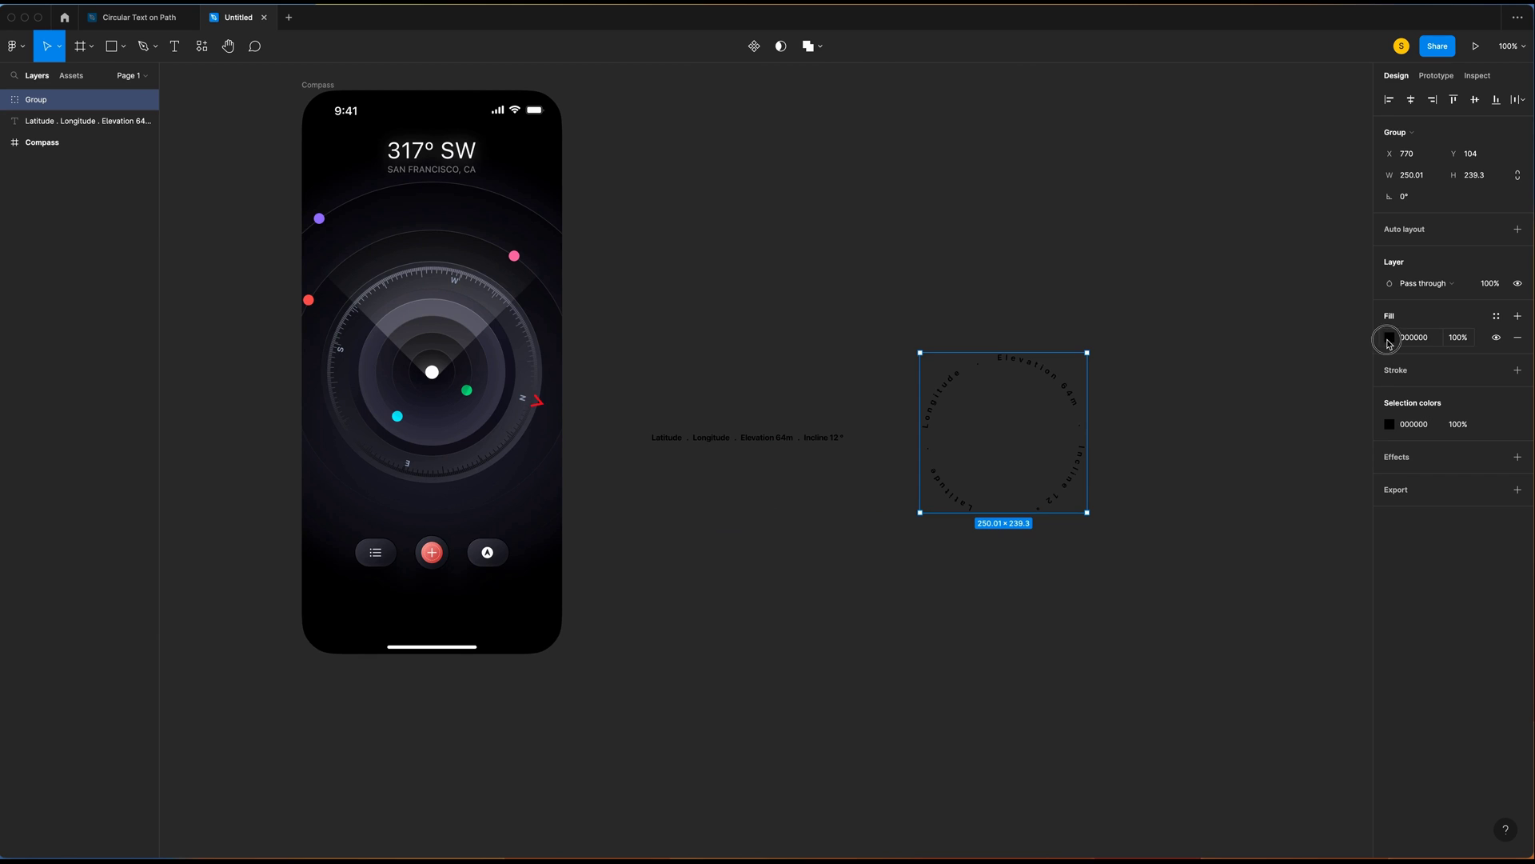
pyautogui.click(1389, 338)
pyautogui.click(1360, 340)
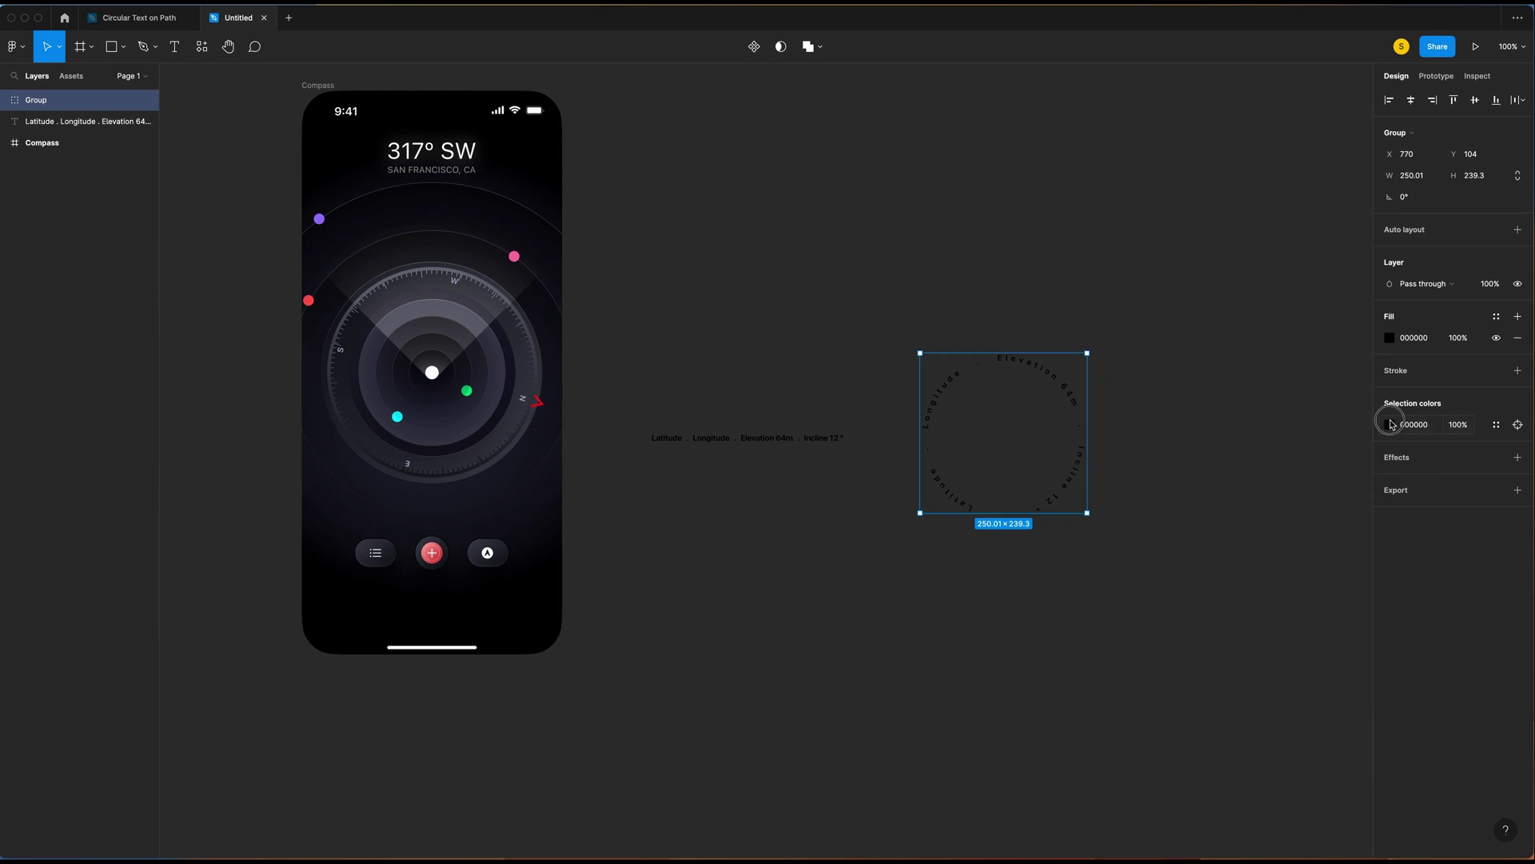
pyautogui.click(1389, 424)
pyautogui.click(1216, 593)
pyautogui.moveTo(1216, 593); pyautogui.dragTo(1213, 442)
# Step: Place the white circular text inside the Compass frame around the dial and zoom to it
pyautogui.moveTo(1016, 427); pyautogui.dragTo(441, 362)
pyautogui.hotkey('shift', '2')
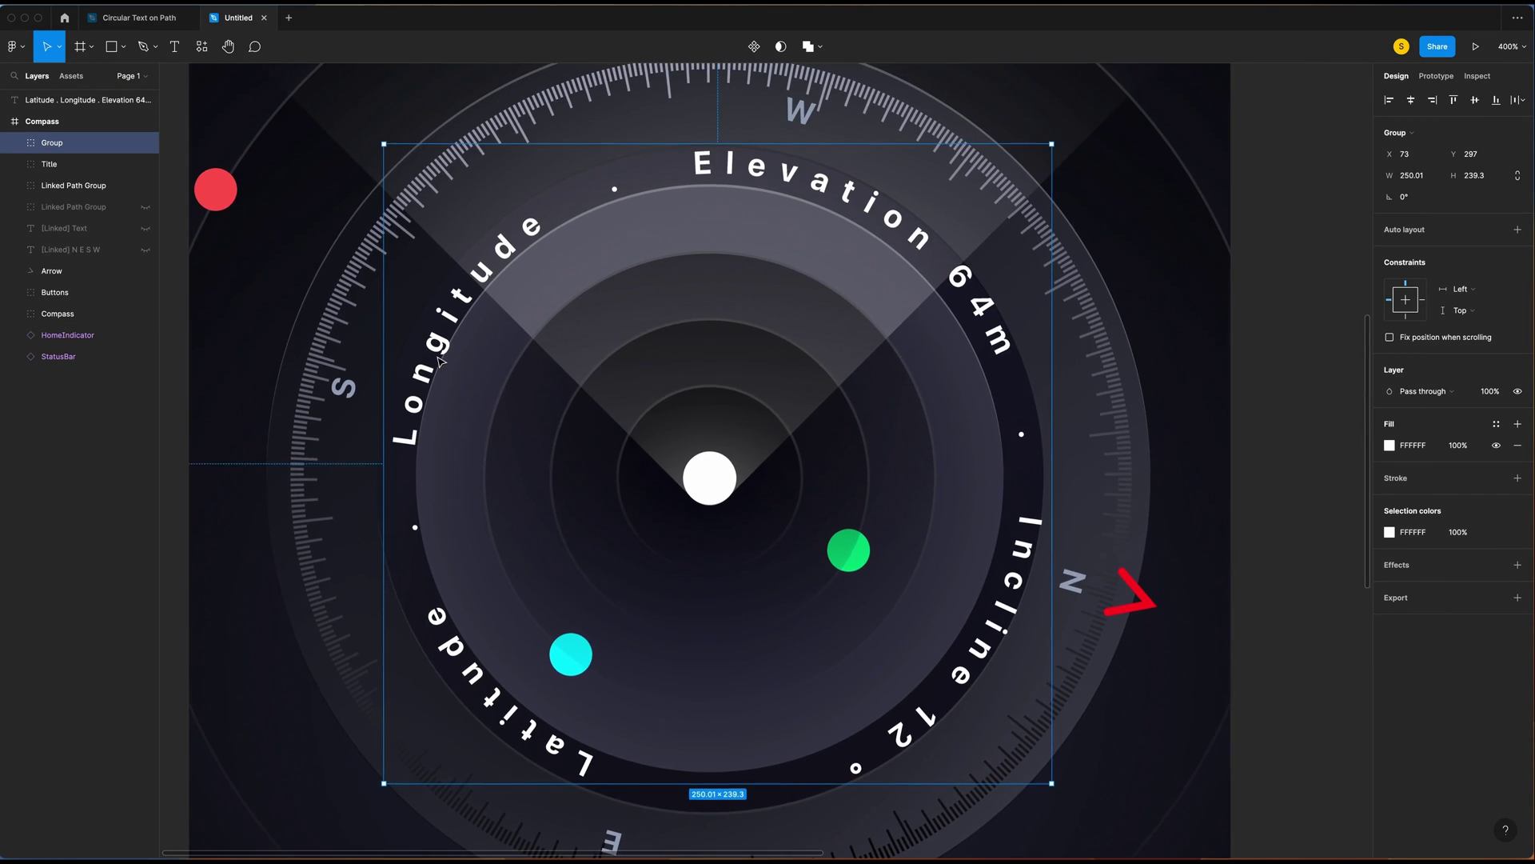
pyautogui.click(15, 143)
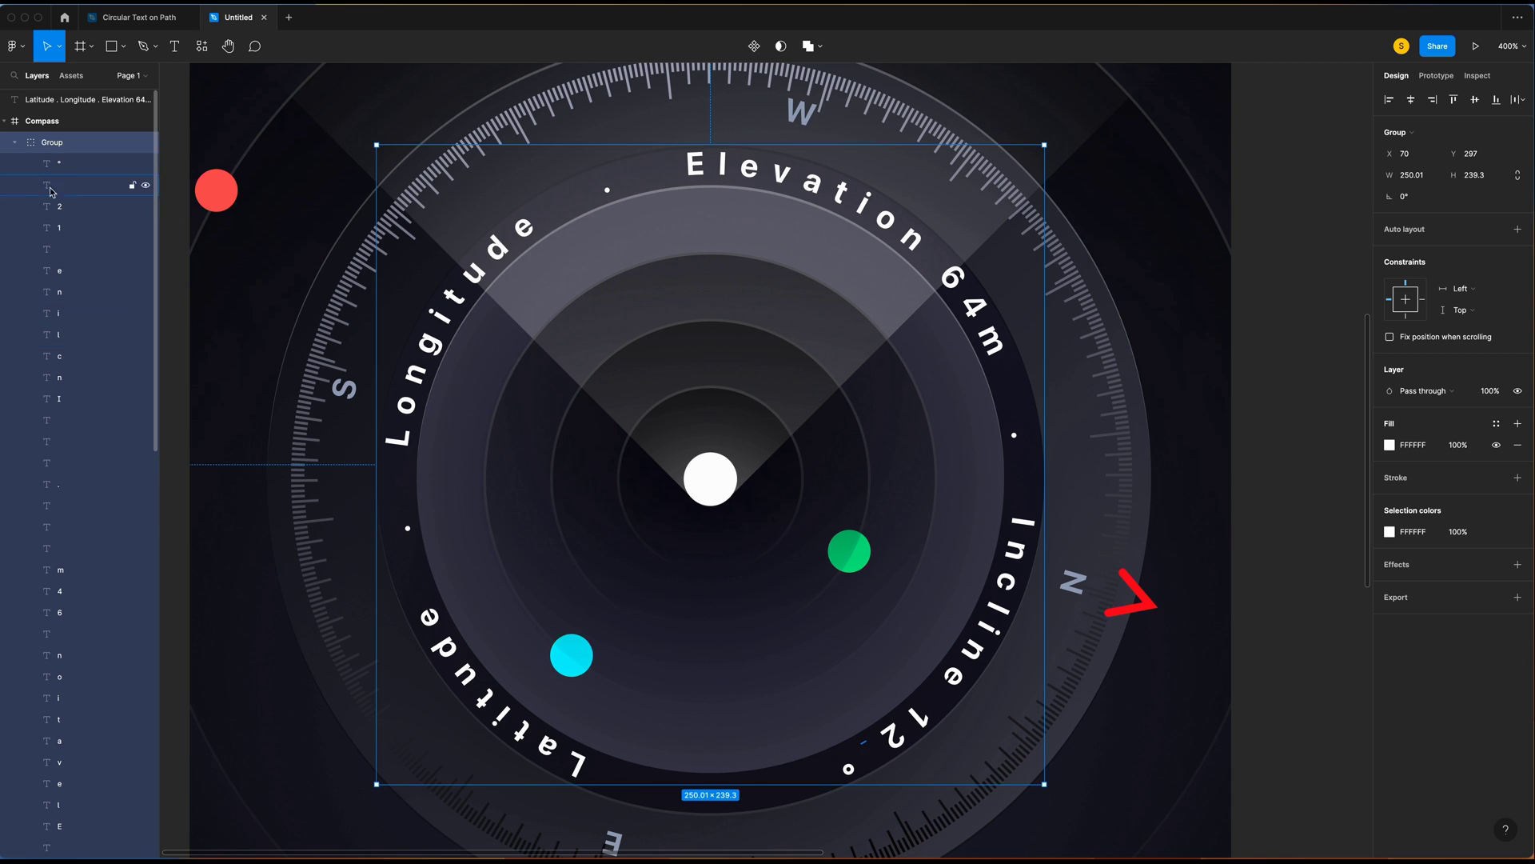
# Step: Capitalise the E, l and e of Elevation on the ring using the Type settings case option
pyautogui.press('Escape')
pyautogui.scroll(-2, 1169, 569)
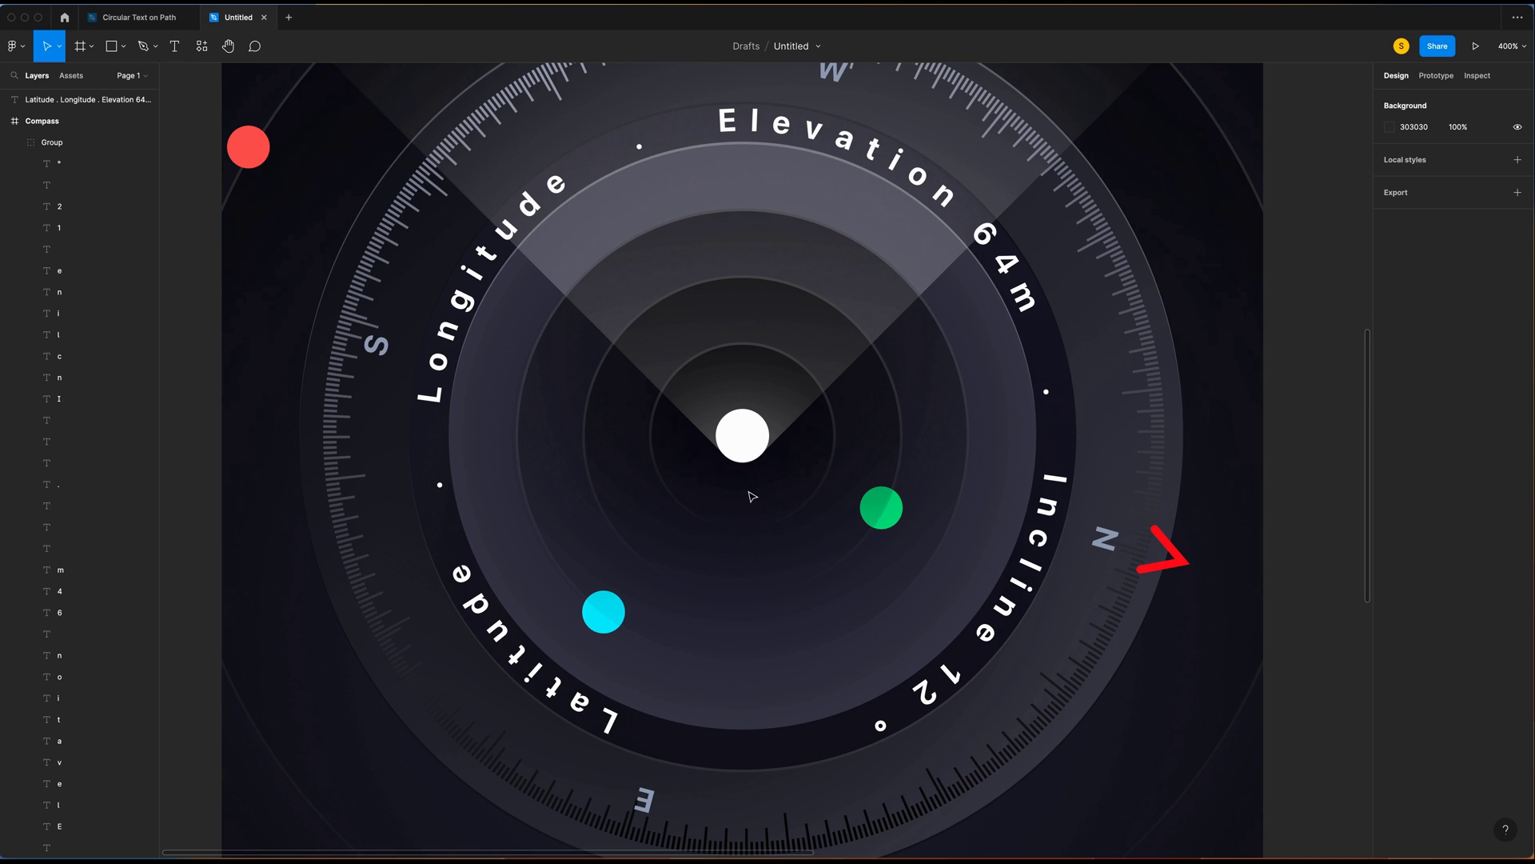
pyautogui.doubleClick(728, 124)
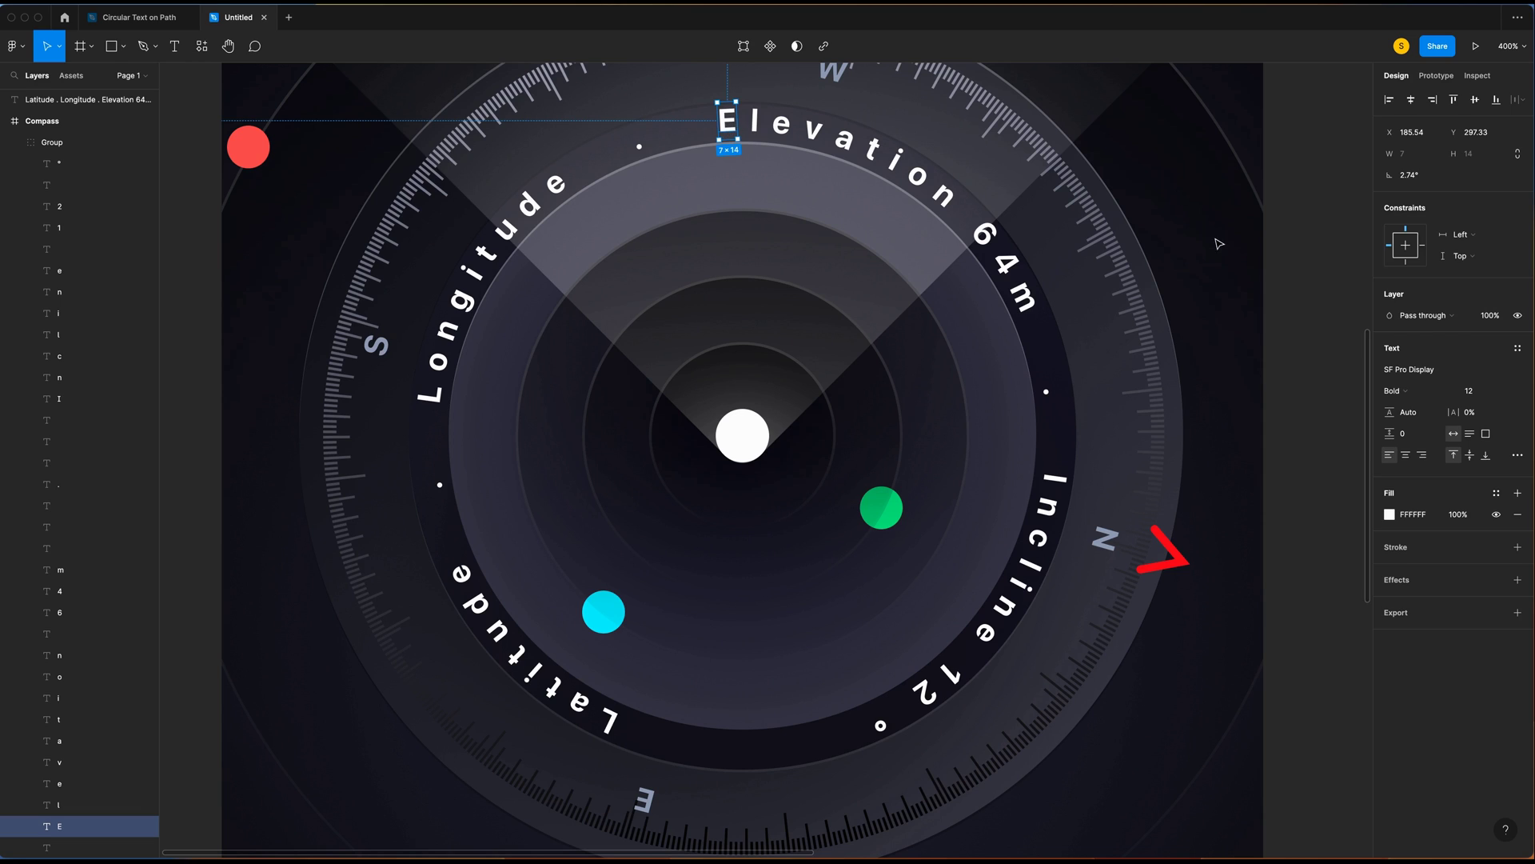
pyautogui.click(1518, 455)
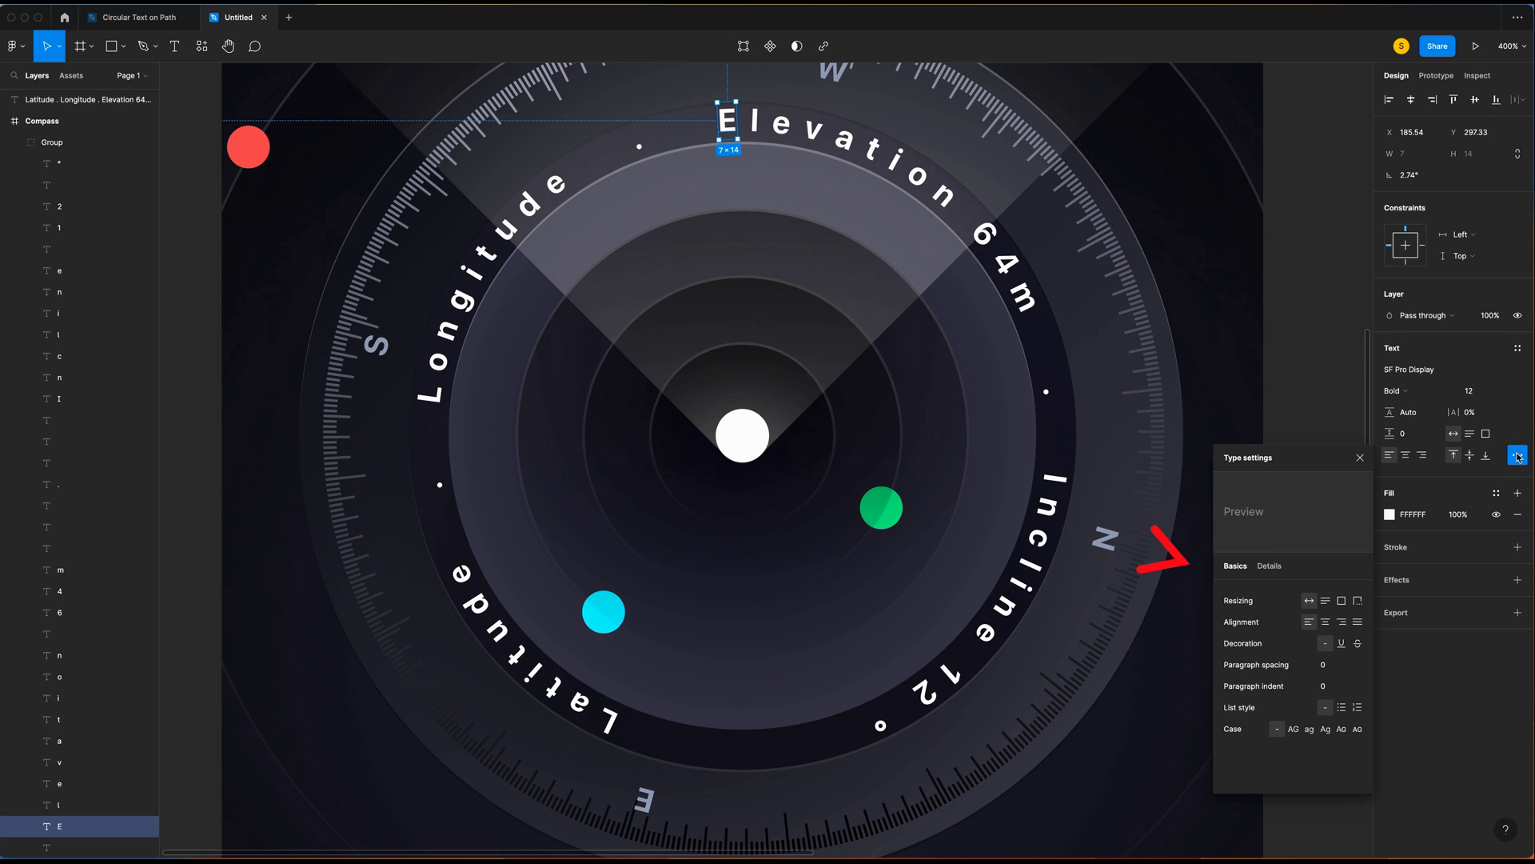
pyautogui.click(1519, 456)
pyautogui.click(1518, 455)
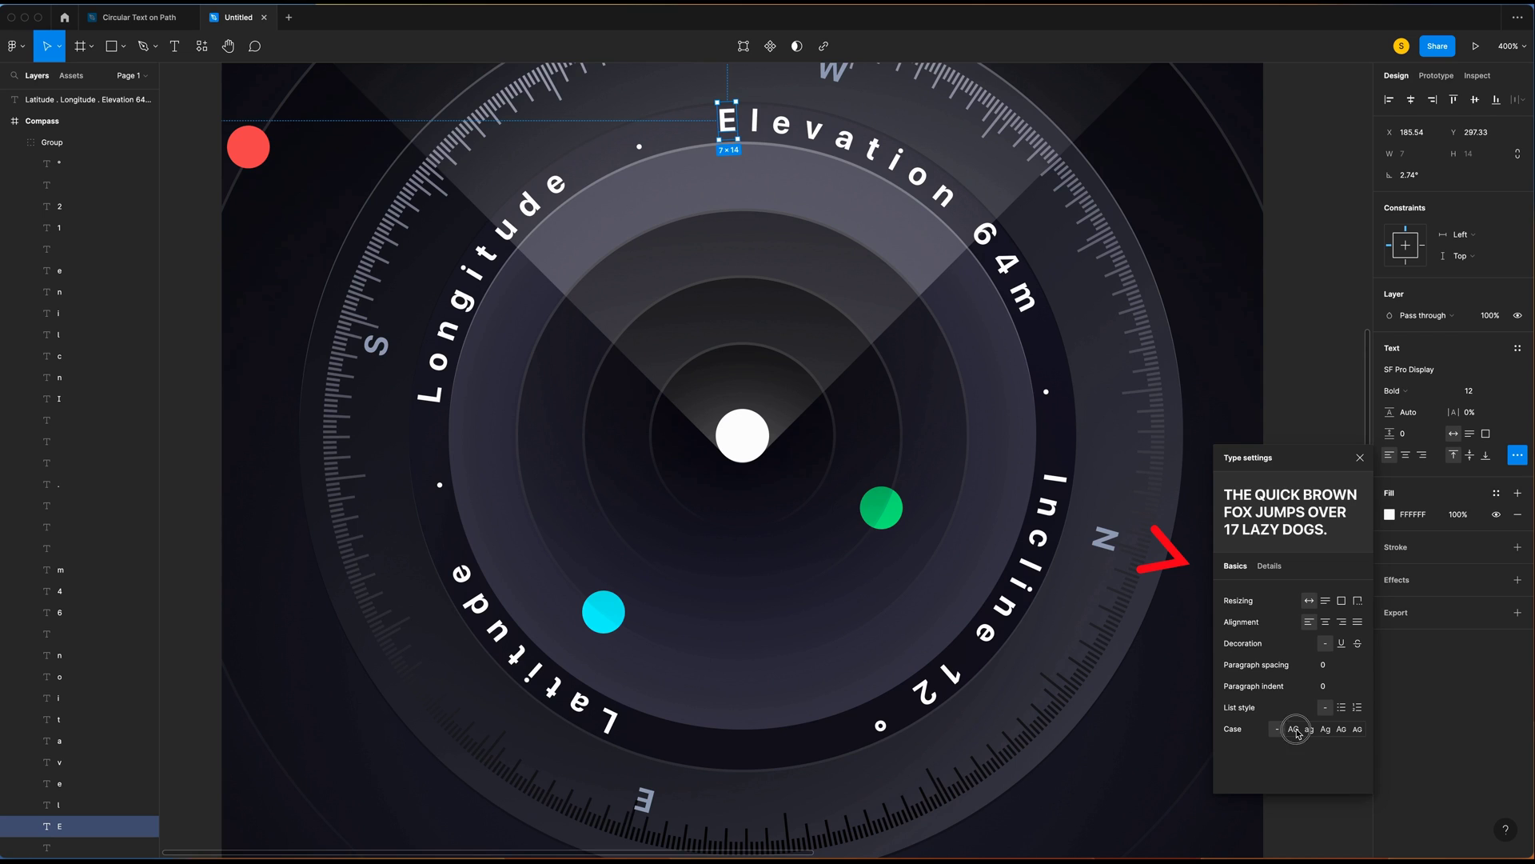
pyautogui.click(756, 124)
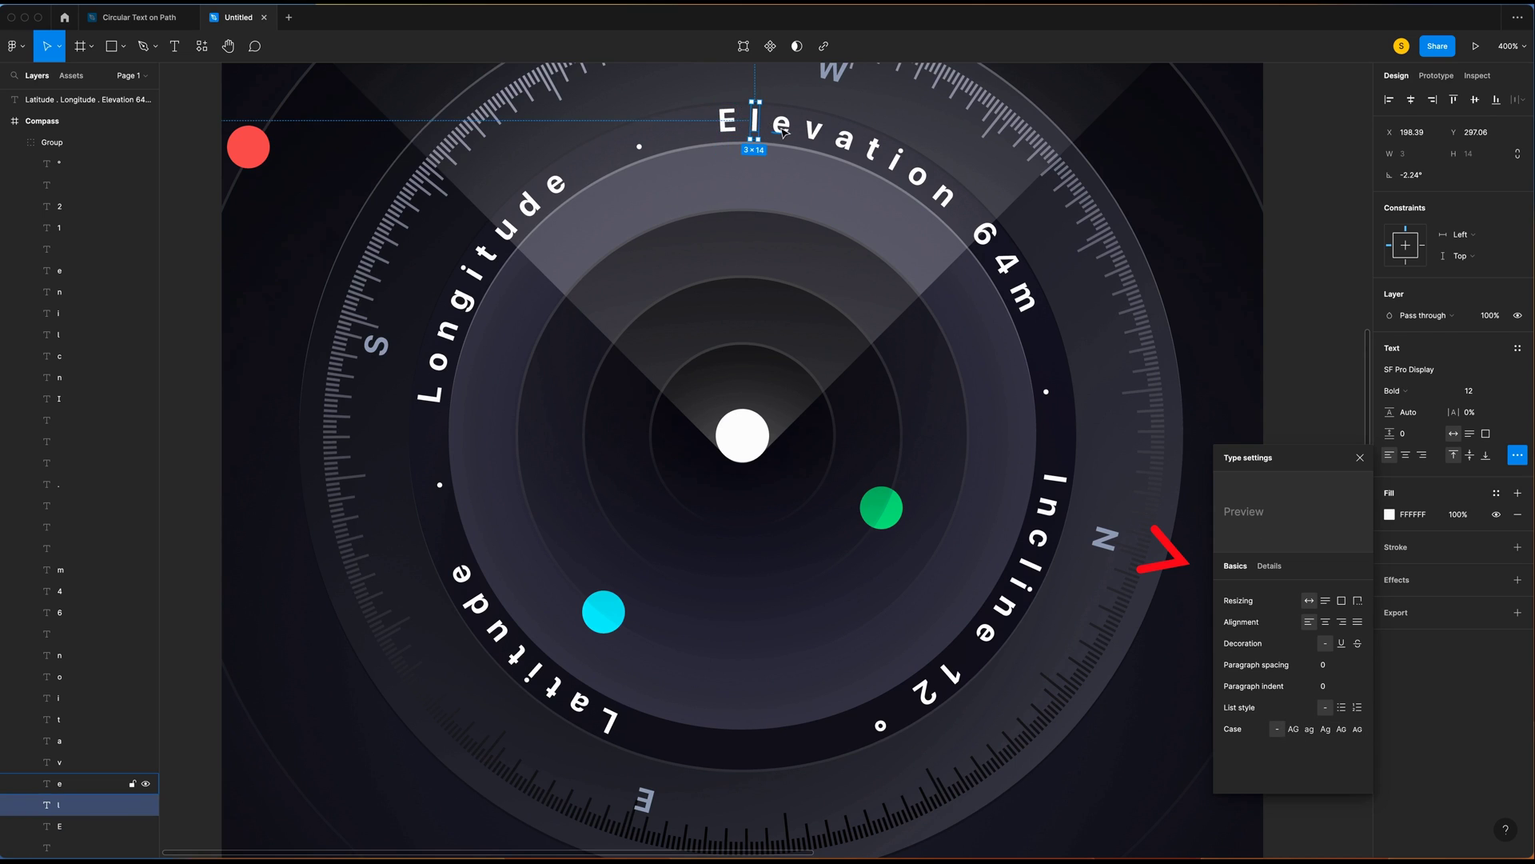
pyautogui.click(780, 128)
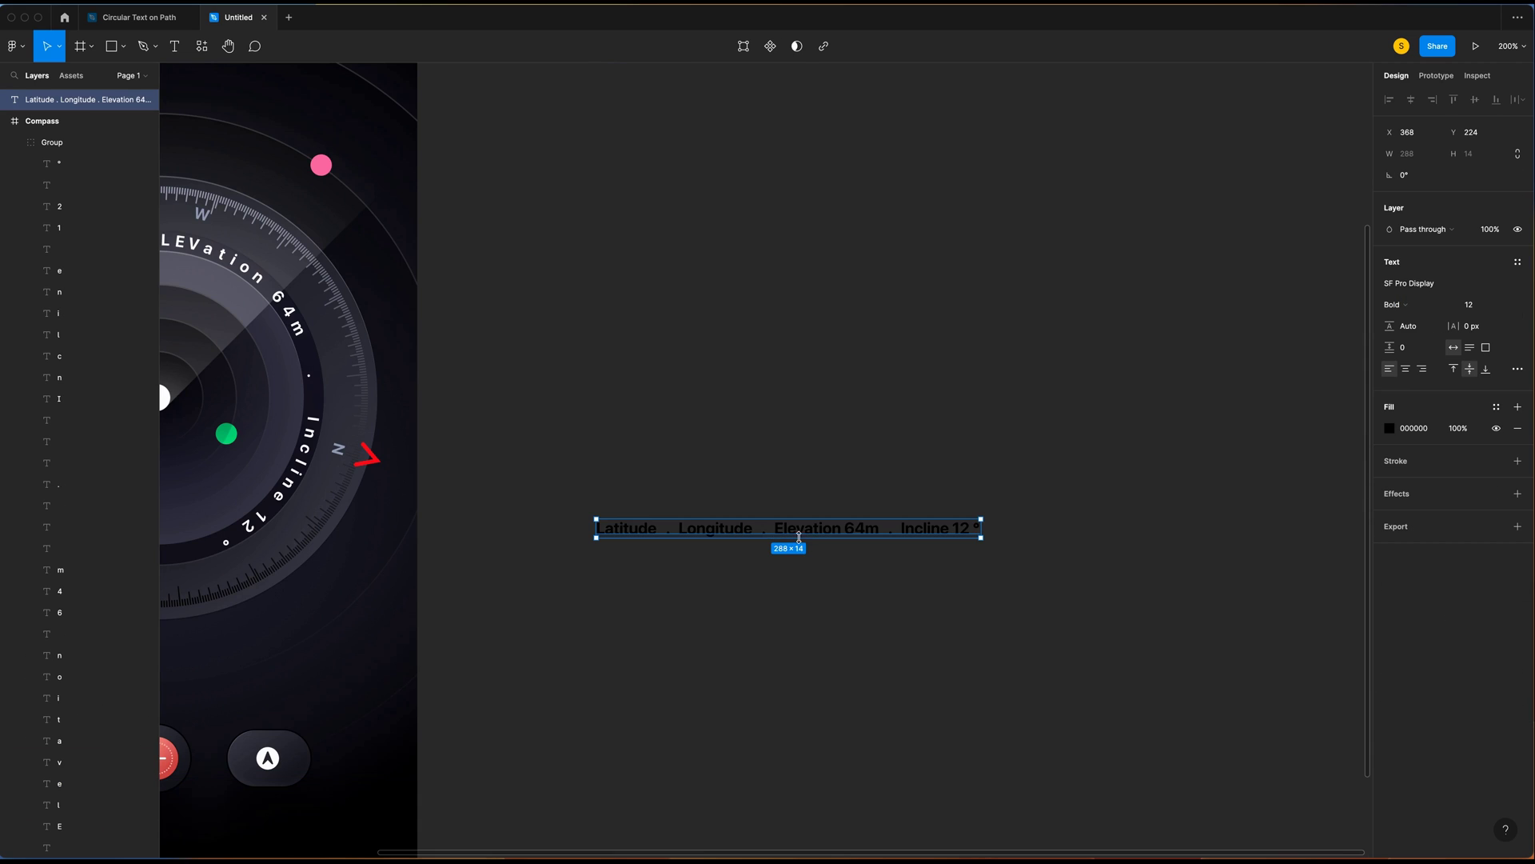
# Step: Make the straight coordinates line uppercase and run the Arc plugin on it again
pyautogui.doubleClick(898, 531)
pyautogui.click(1518, 368)
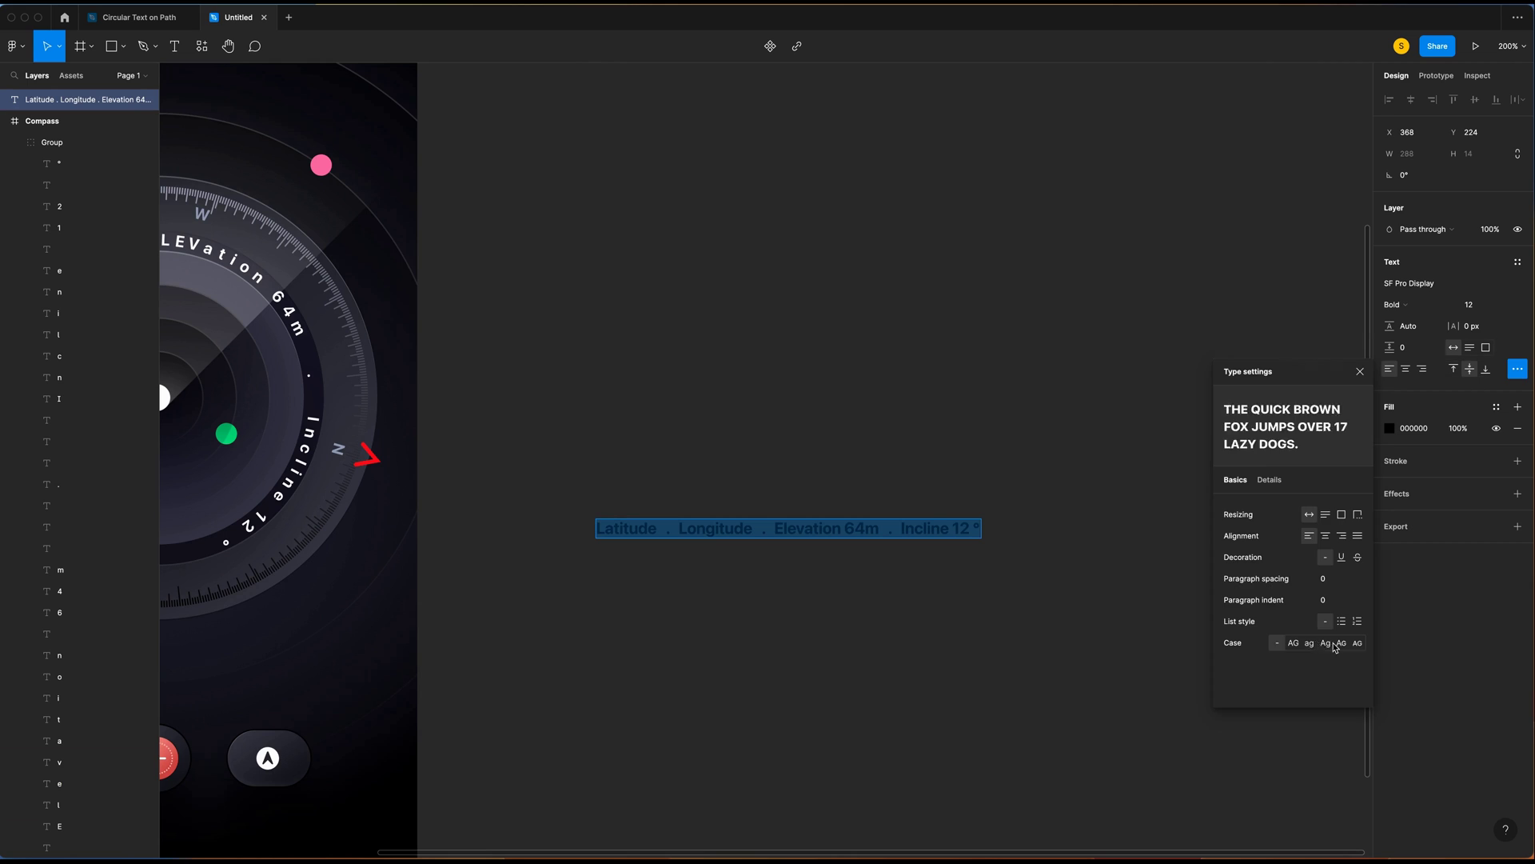
pyautogui.click(1295, 646)
pyautogui.rightClick(857, 534)
pyautogui.moveTo(920, 615)
pyautogui.click(1093, 395)
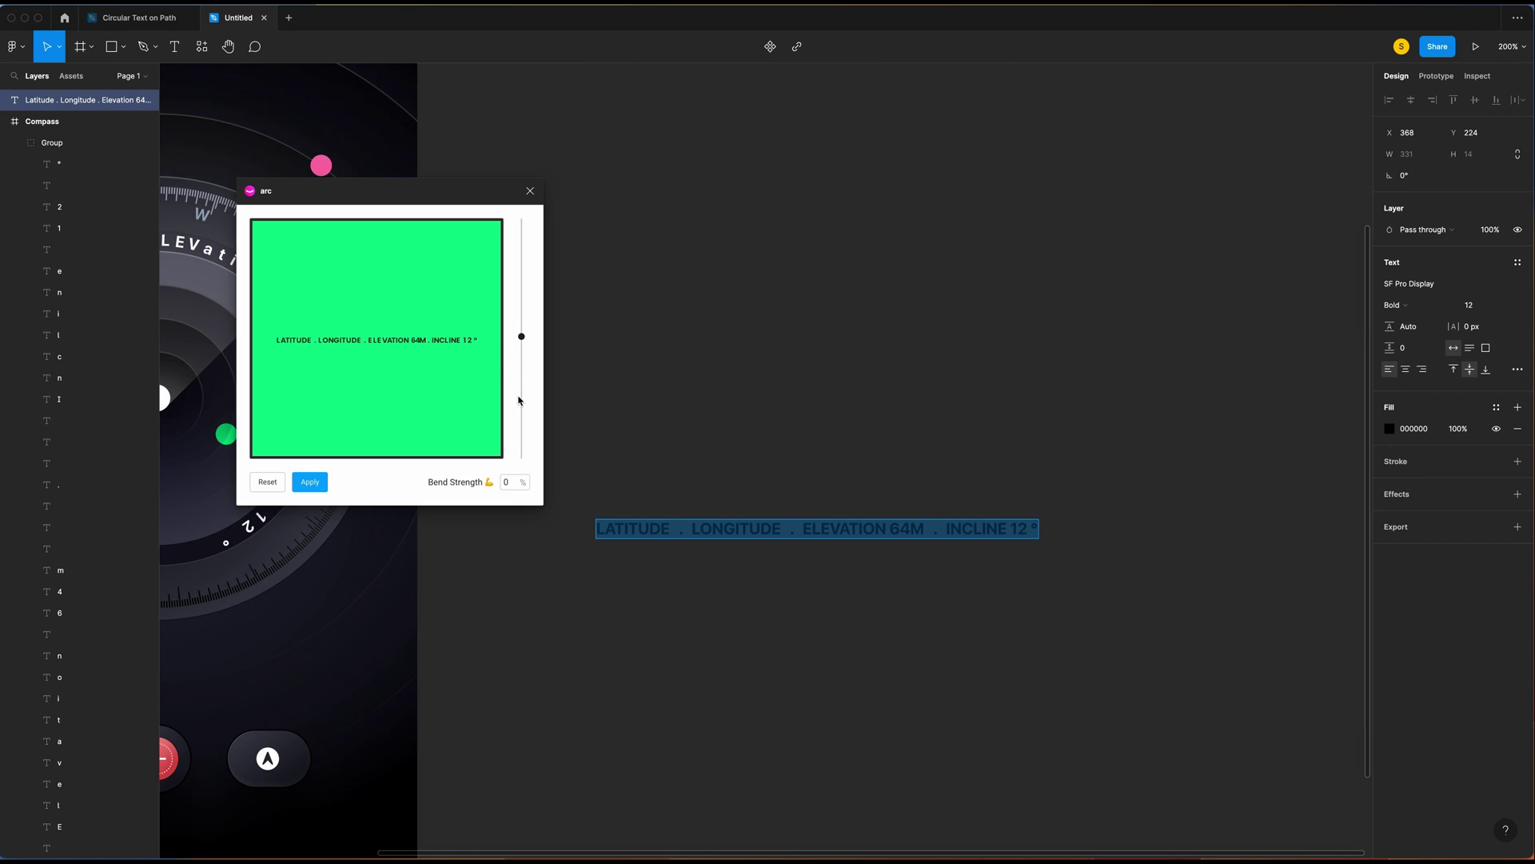
pyautogui.click(514, 483)
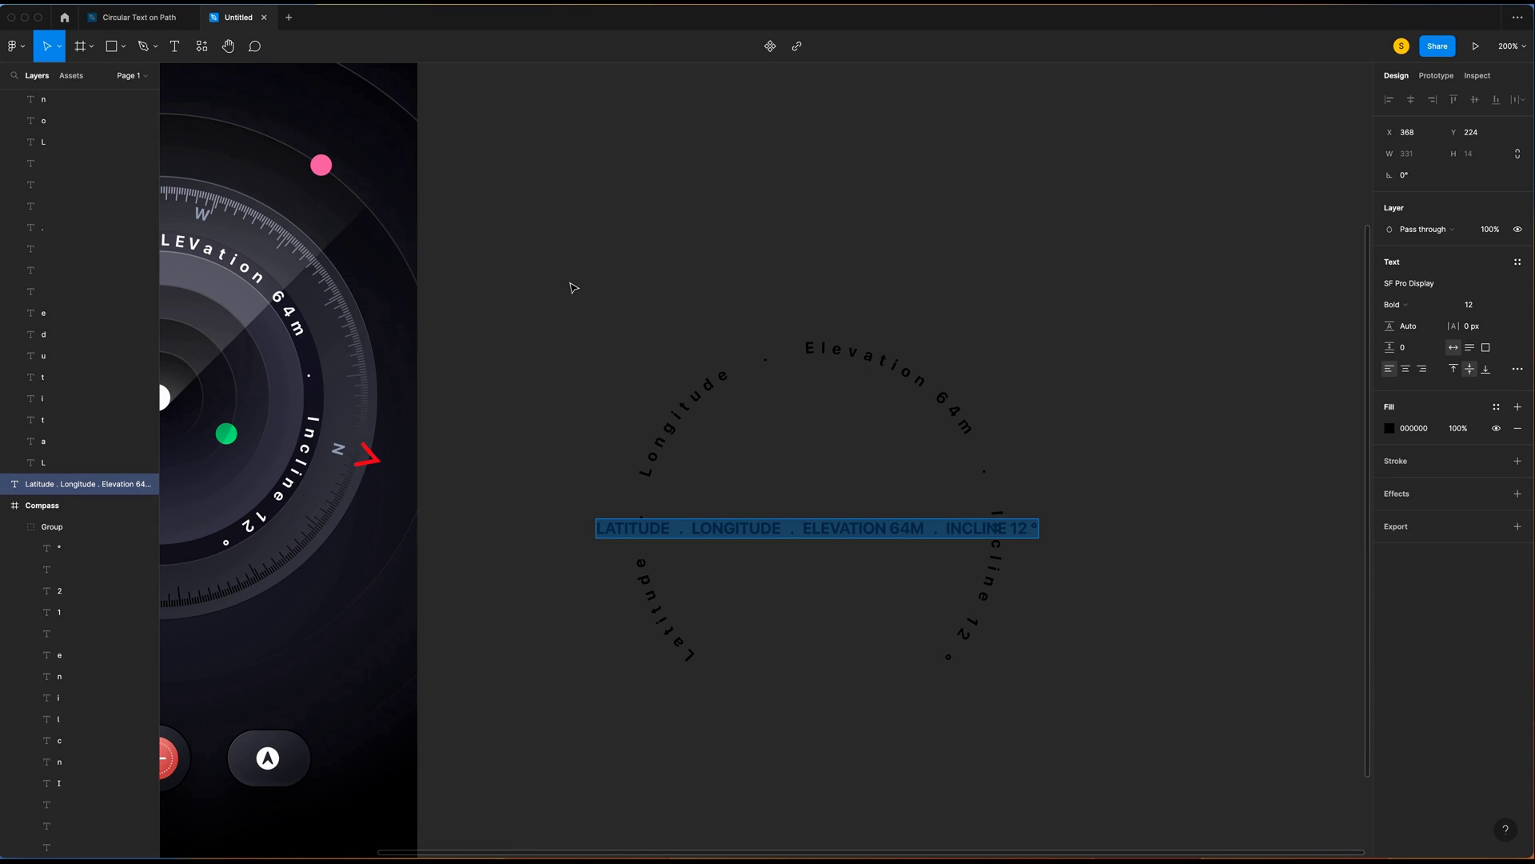
# Step: Delete the newly curved letters, then undo to restore the letter layers
pyautogui.press('Escape')
pyautogui.click(675, 427)
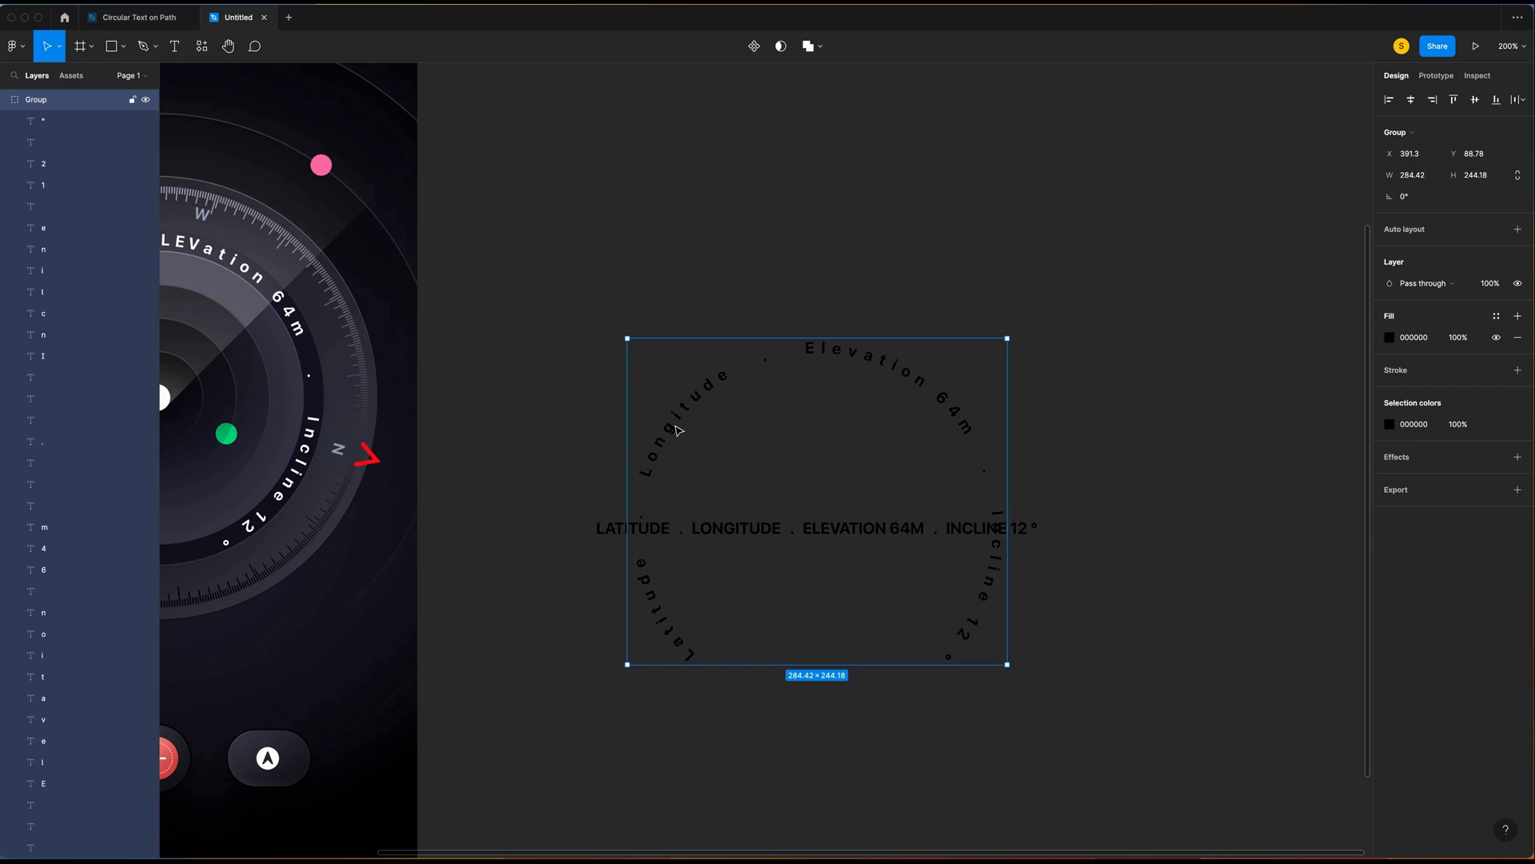
pyautogui.press('Delete')
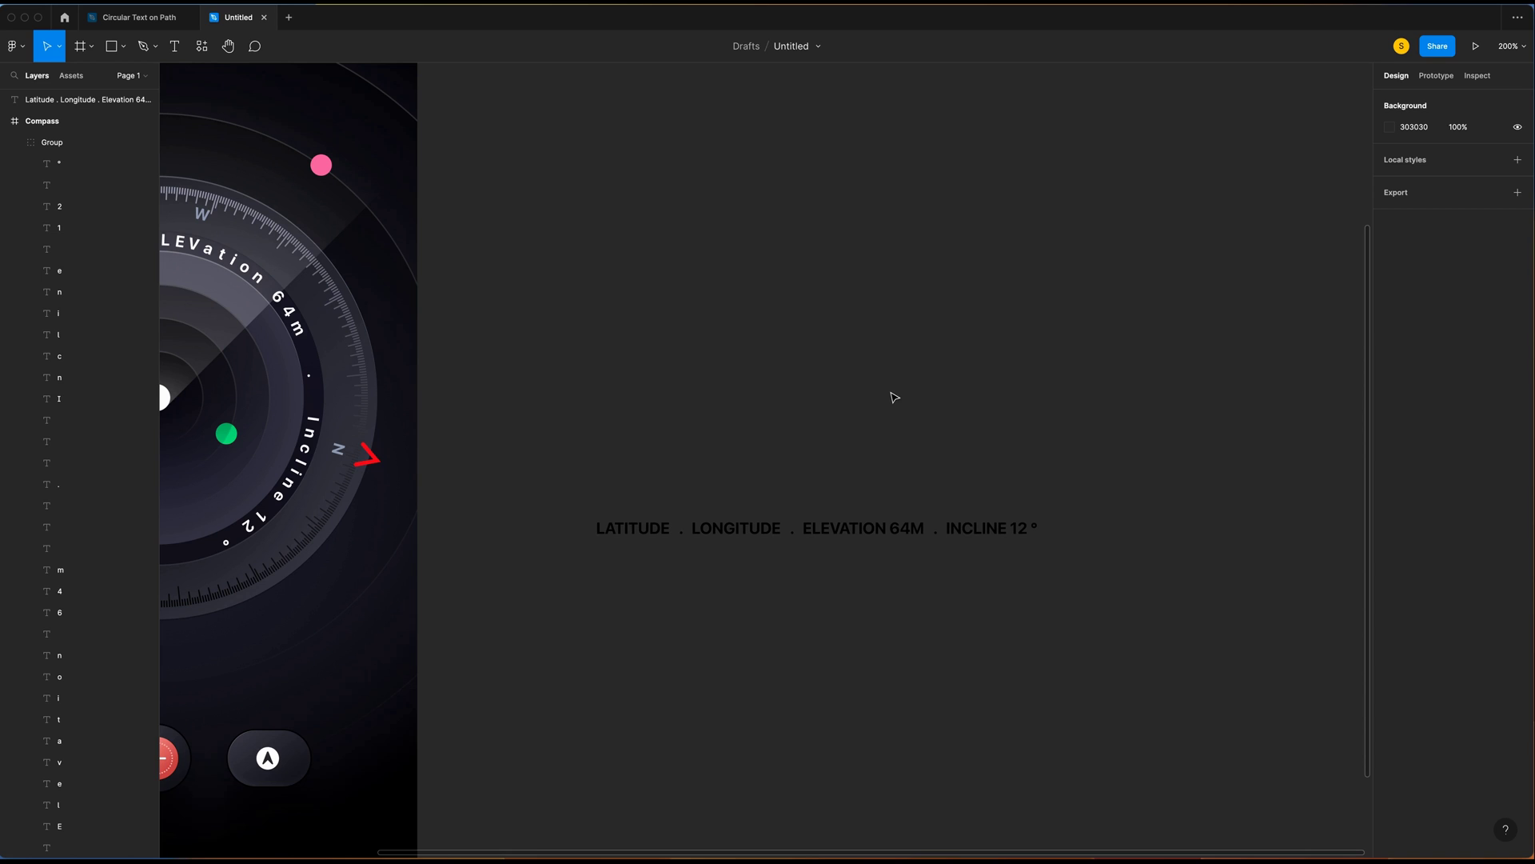
pyautogui.hotkey('ctrl', 'z')
# Step: Select all the circular letter layers in the list and set their case to uppercase
pyautogui.scroll(-5, 68, 367)
pyautogui.scroll(-5, 71, 372)
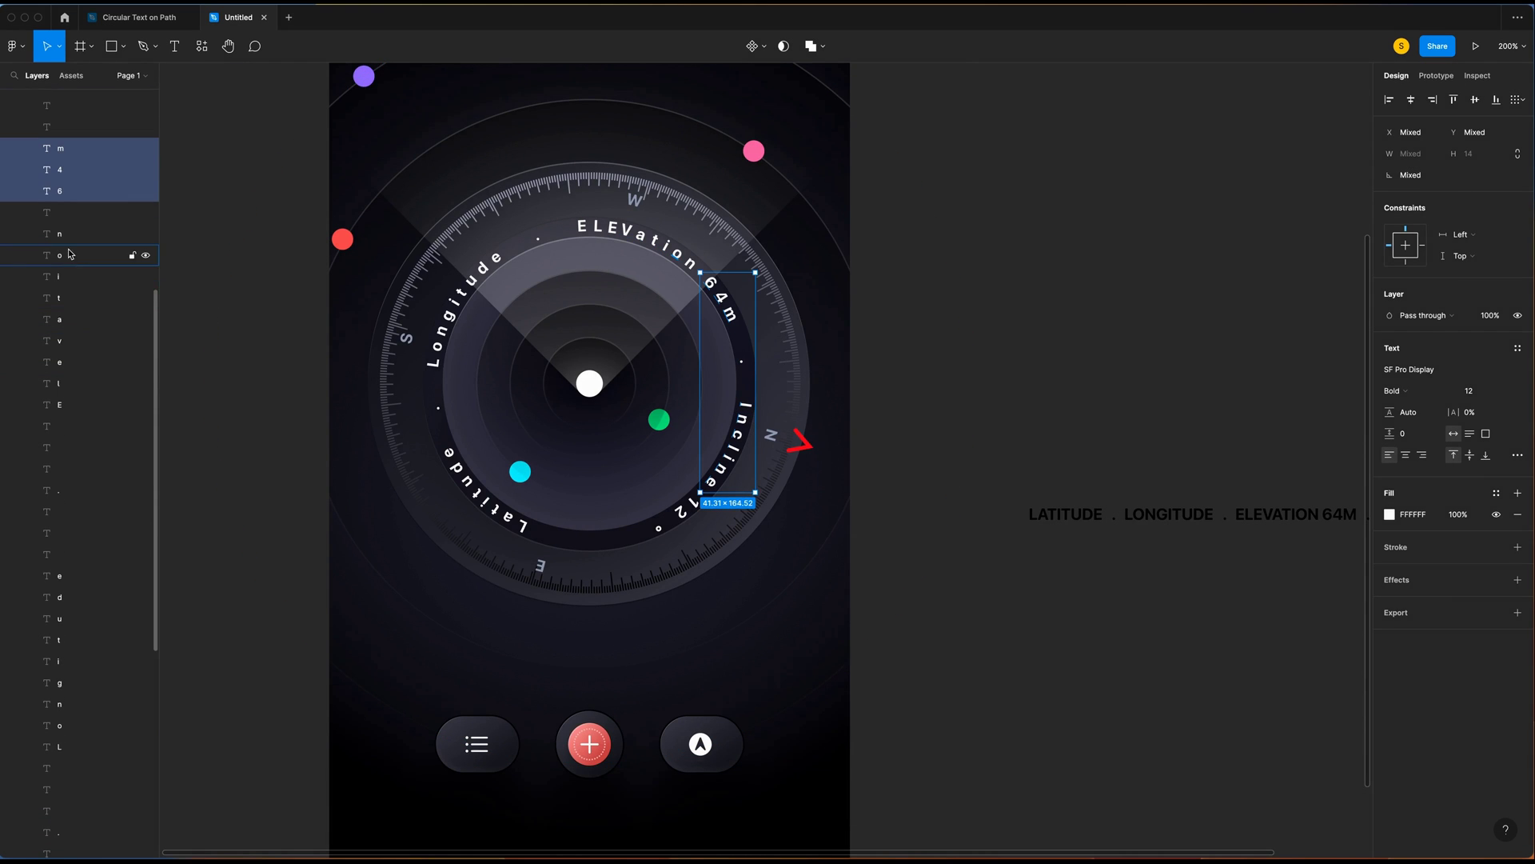
pyautogui.moveTo(71, 234); pyautogui.dragTo(72, 406)
pyautogui.moveTo(72, 552); pyautogui.dragTo(72, 632)
pyautogui.click(1517, 455)
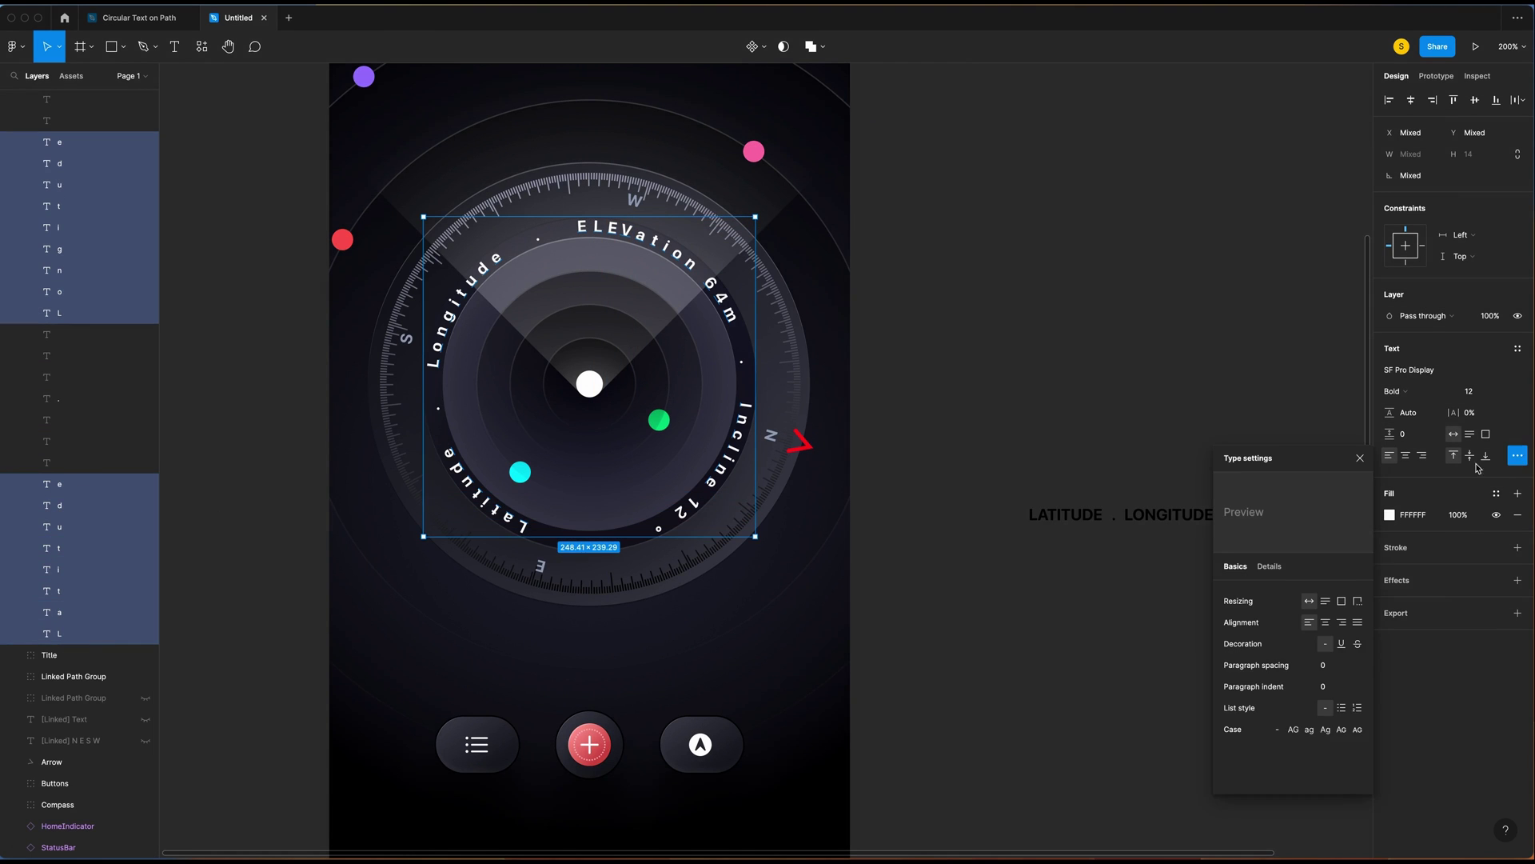
pyautogui.click(1297, 729)
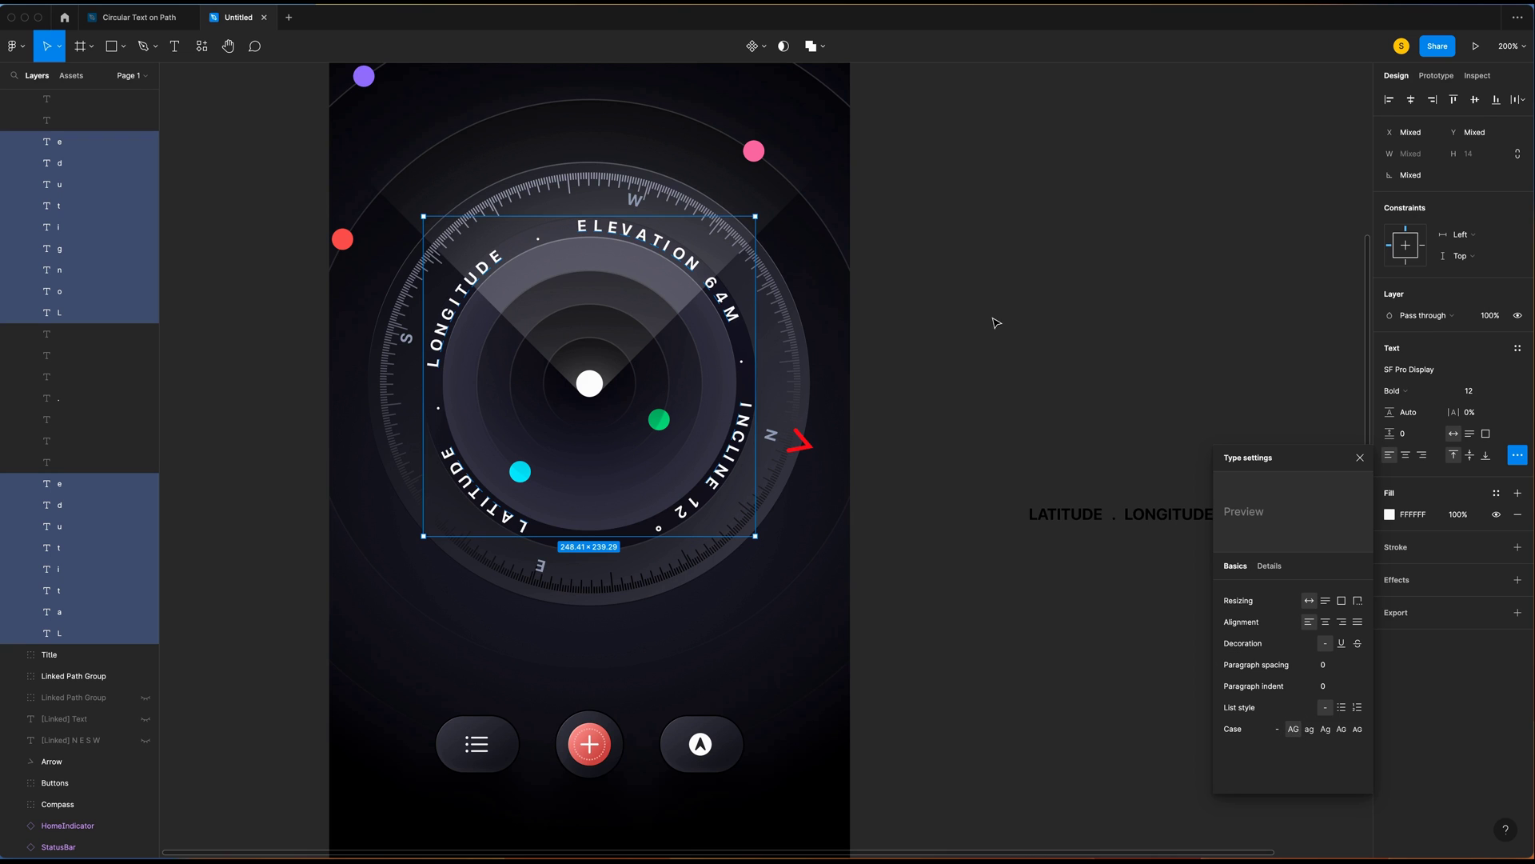
# Step: Combine the uppercase letter layers into one group with Cmd+G
pyautogui.click(987, 349)
pyautogui.hscroll(-3, 986, 350)
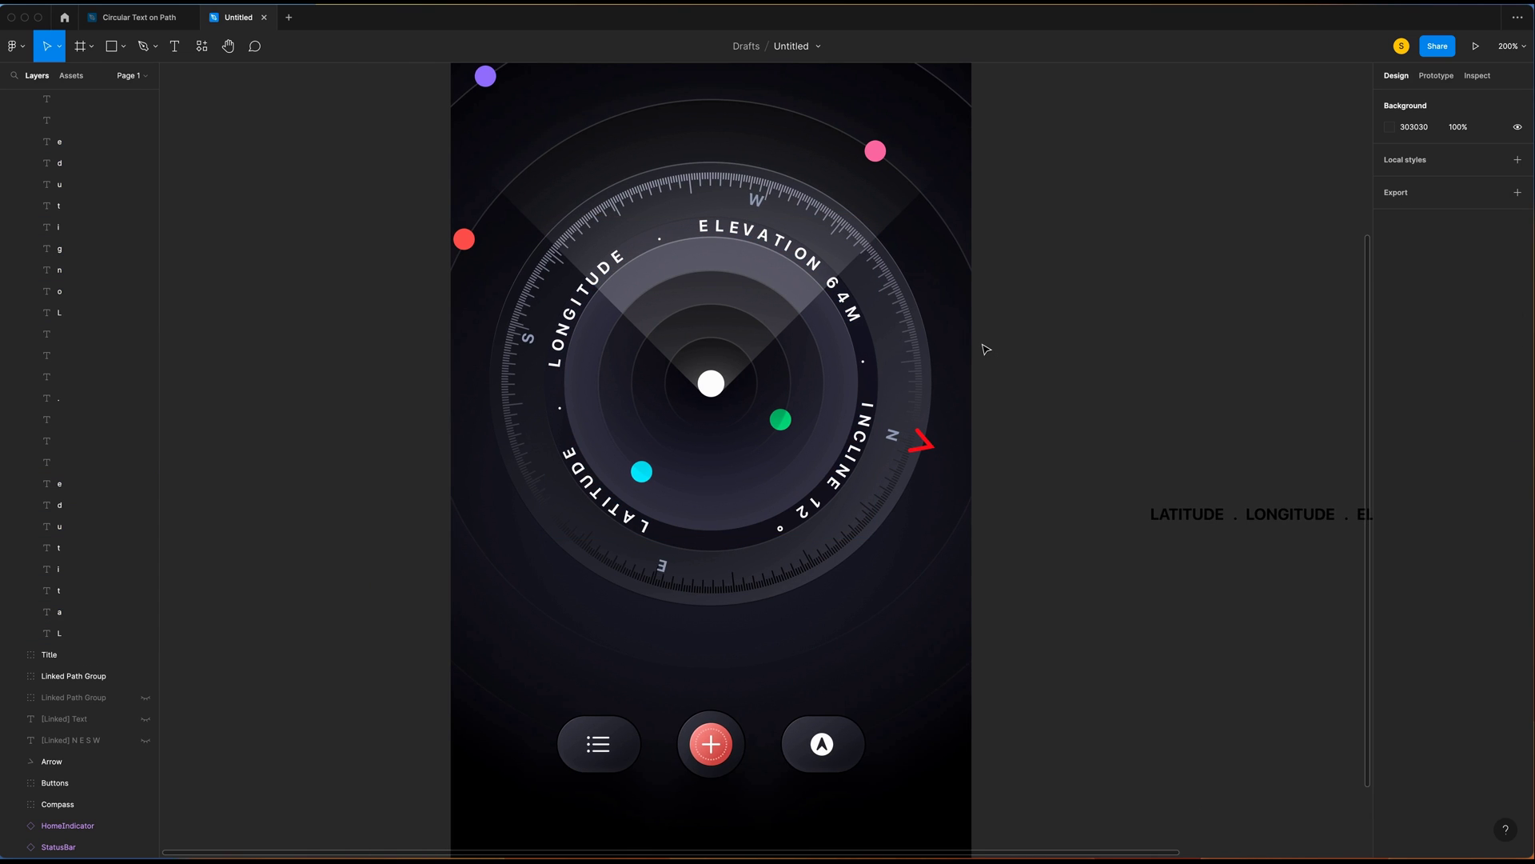
pyautogui.press('super+g')
# Step: Rotate the uppercase label group to exactly -90° so LATITUDE starts at the upper left
pyautogui.moveTo(884, 213); pyautogui.dragTo(905, 238)
pyautogui.moveTo(909, 247); pyautogui.dragTo(885, 211)
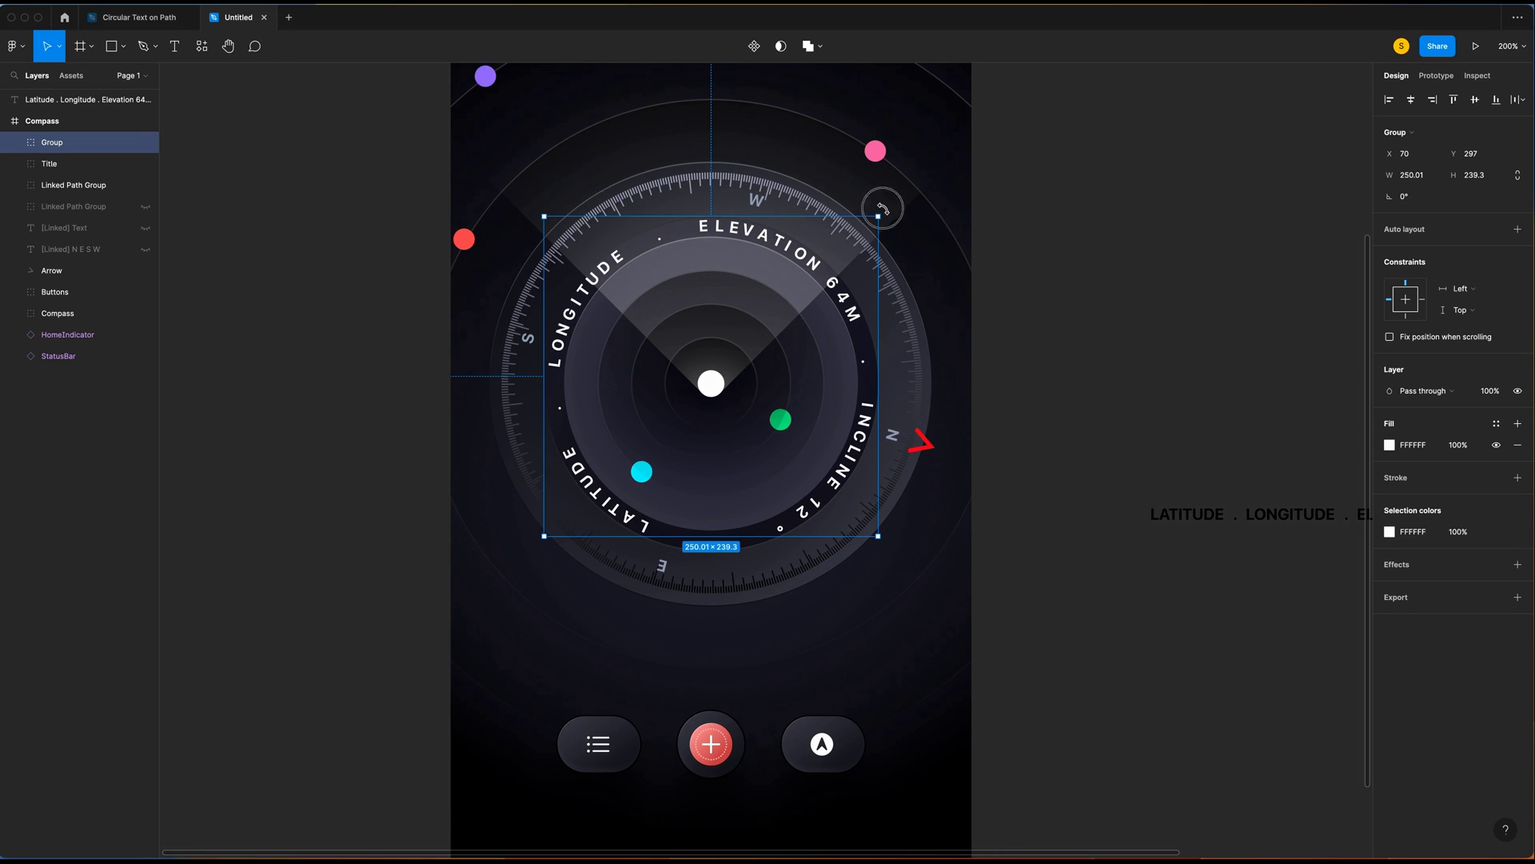
pyautogui.moveTo(881, 206); pyautogui.dragTo(851, 479)
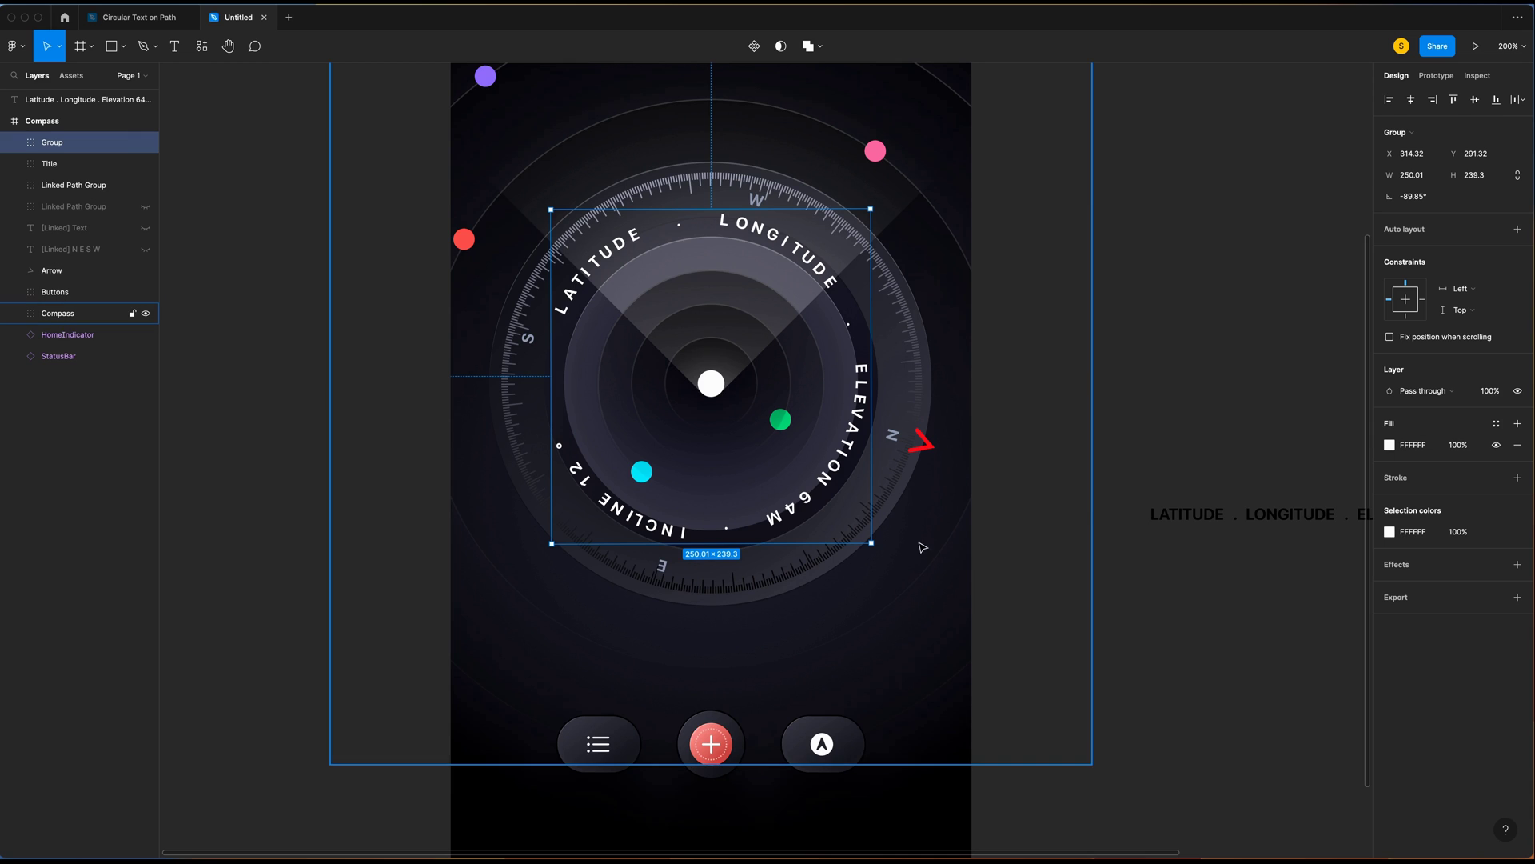
pyautogui.click(1429, 199)
pyautogui.write('-')
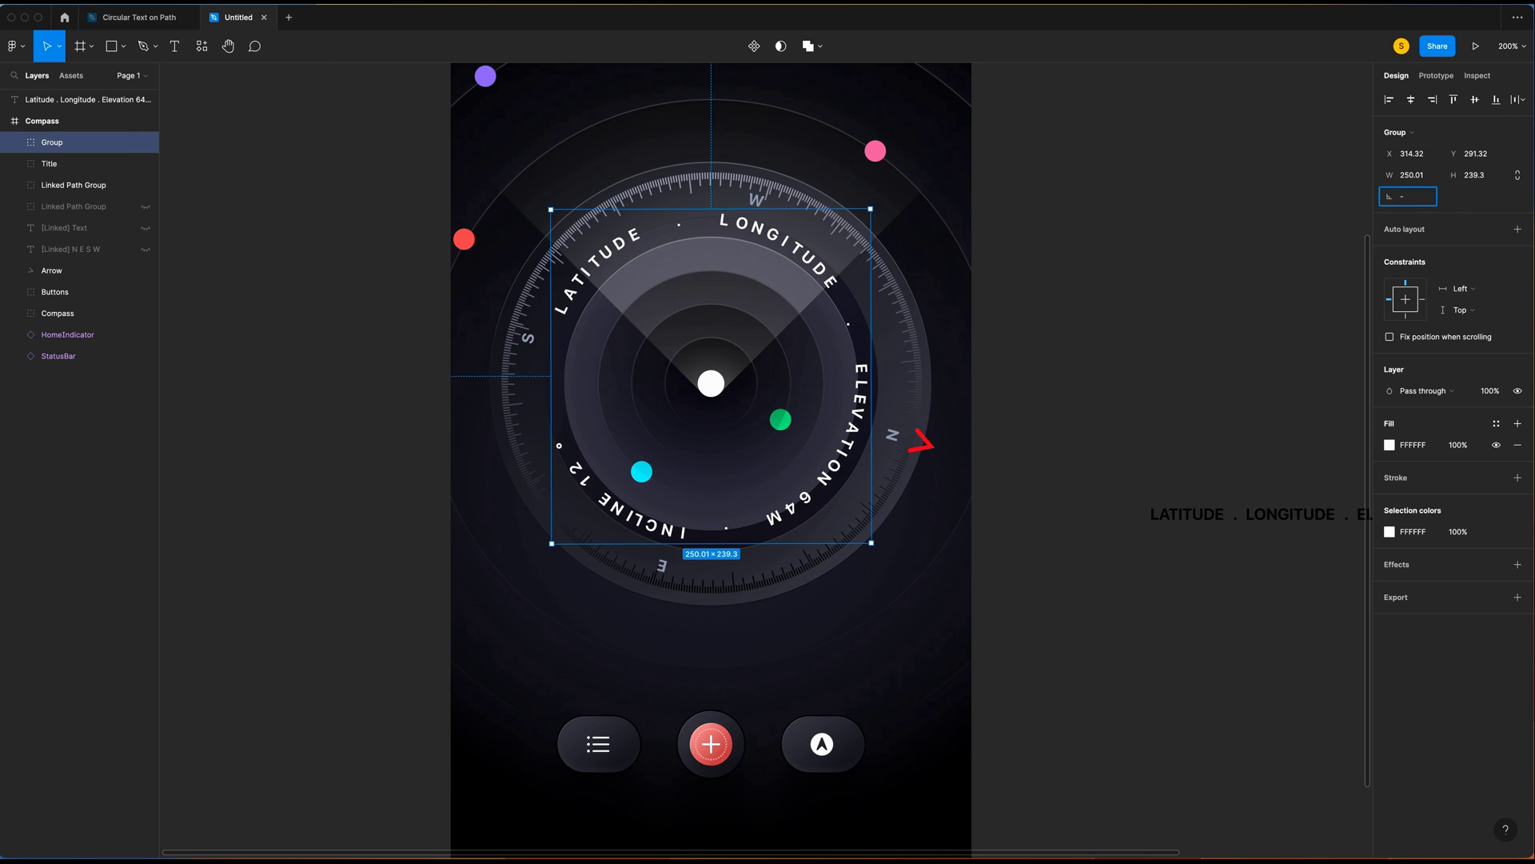
pyautogui.write('90')
pyautogui.press('Return')
pyautogui.scroll(3, 885, 486)
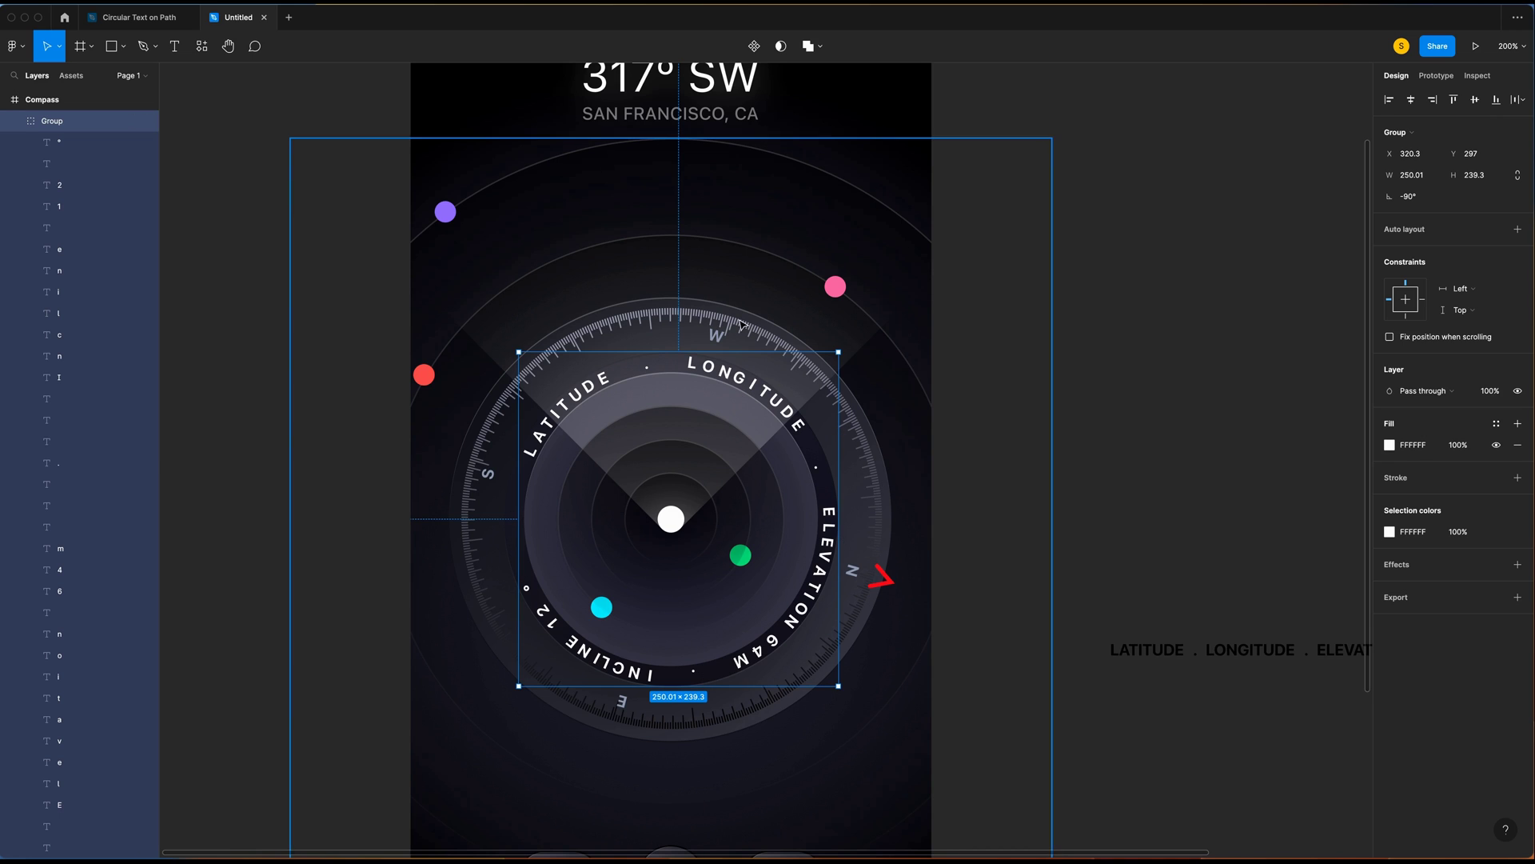
# Step: Collapse the letter layers and shrink the label group to roughly half size with the Scale tool (K)
pyautogui.hotkey('alt', 'l')
pyautogui.press('k')
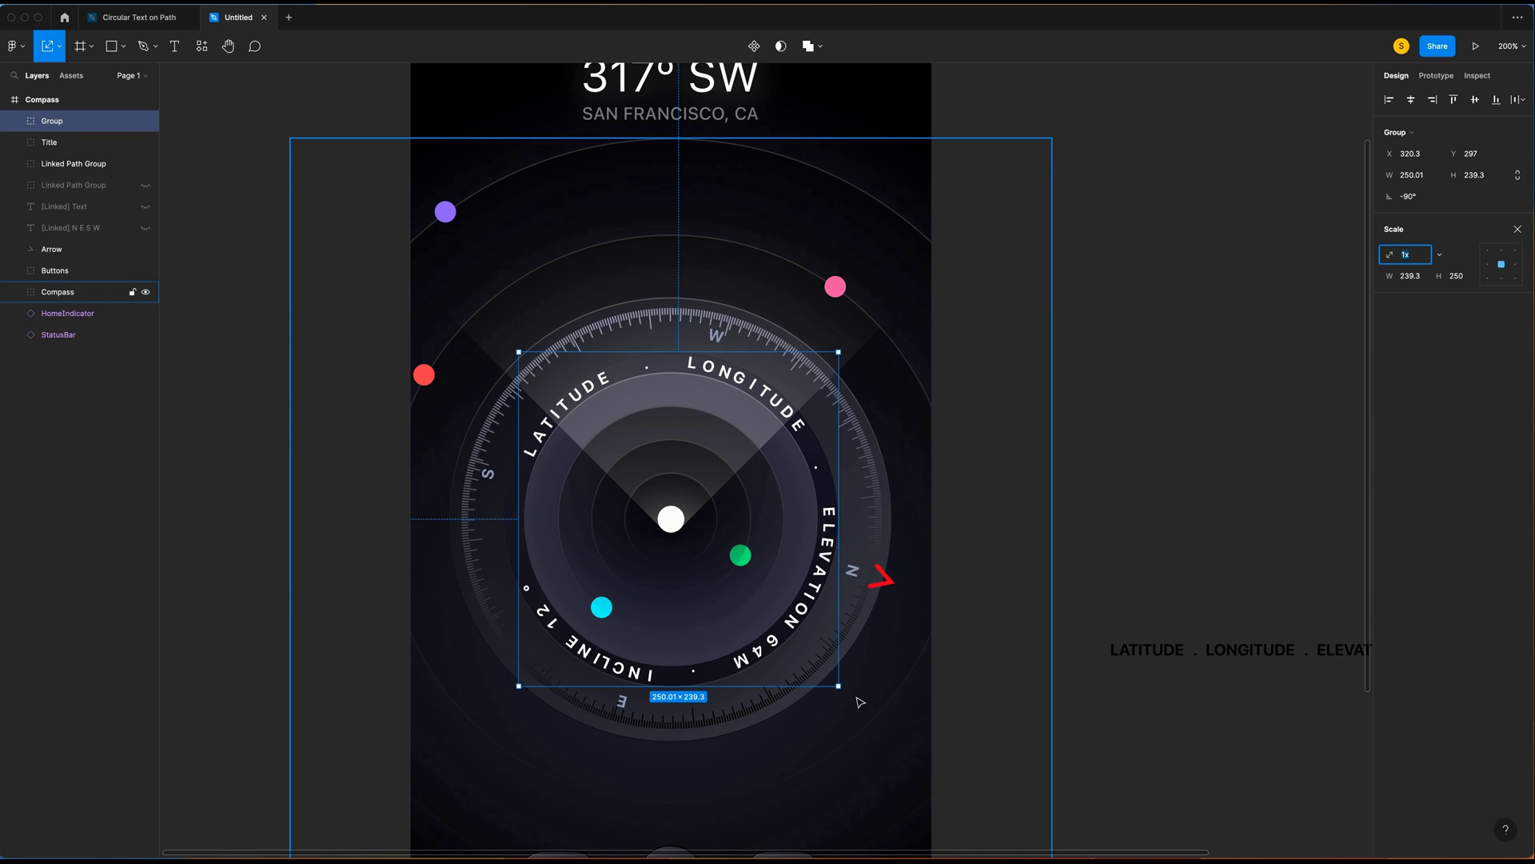
pyautogui.moveTo(838, 686); pyautogui.dragTo(832, 627)
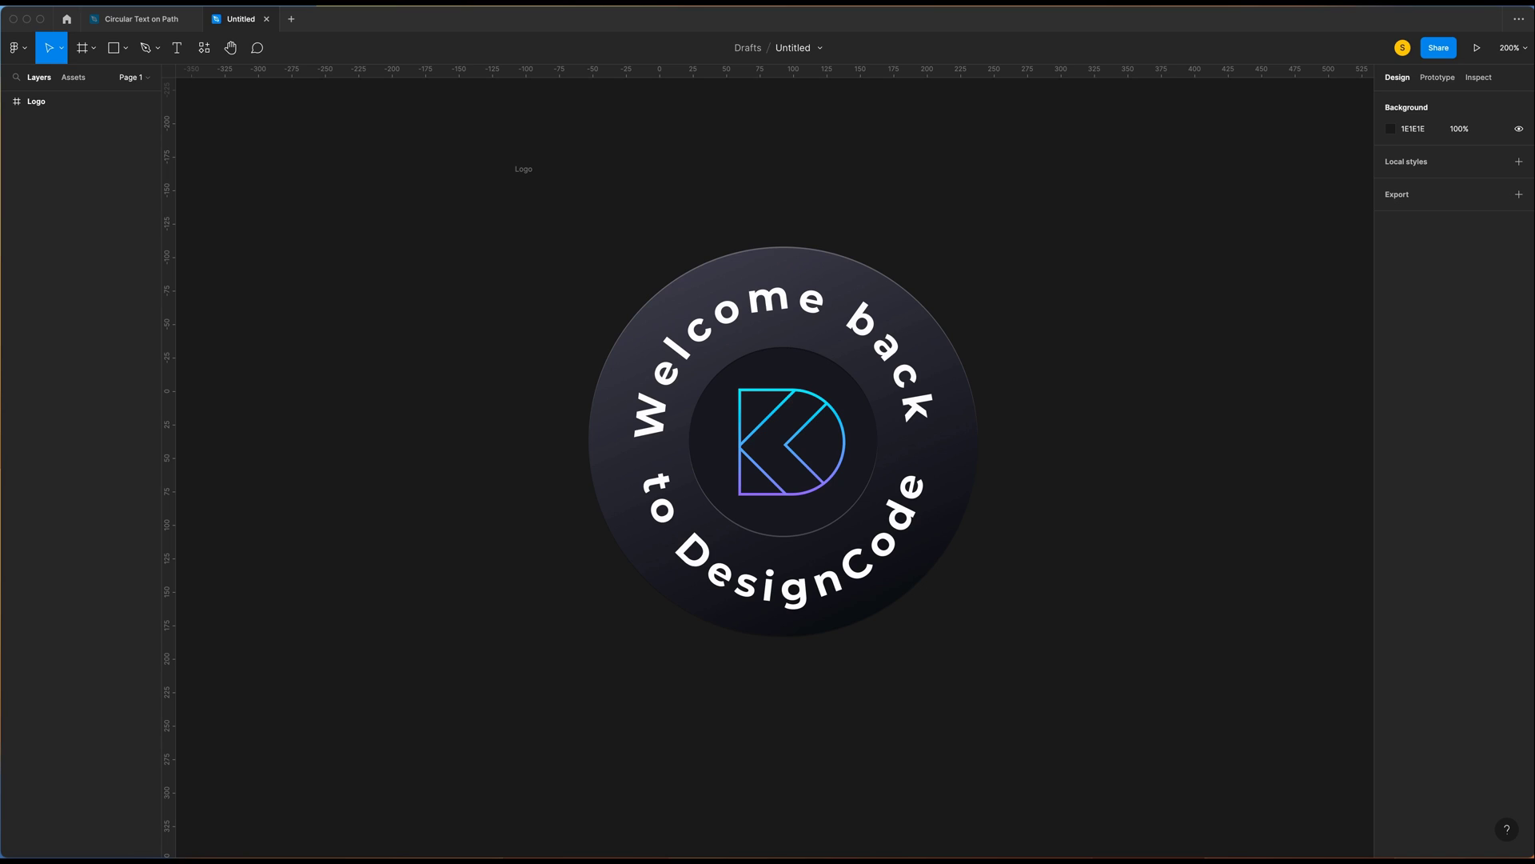
# Step: Add text layers 'Welcome back' and 'to DesignCode' below the badge
pyautogui.moveTo(502, 631); pyautogui.dragTo(935, 690)
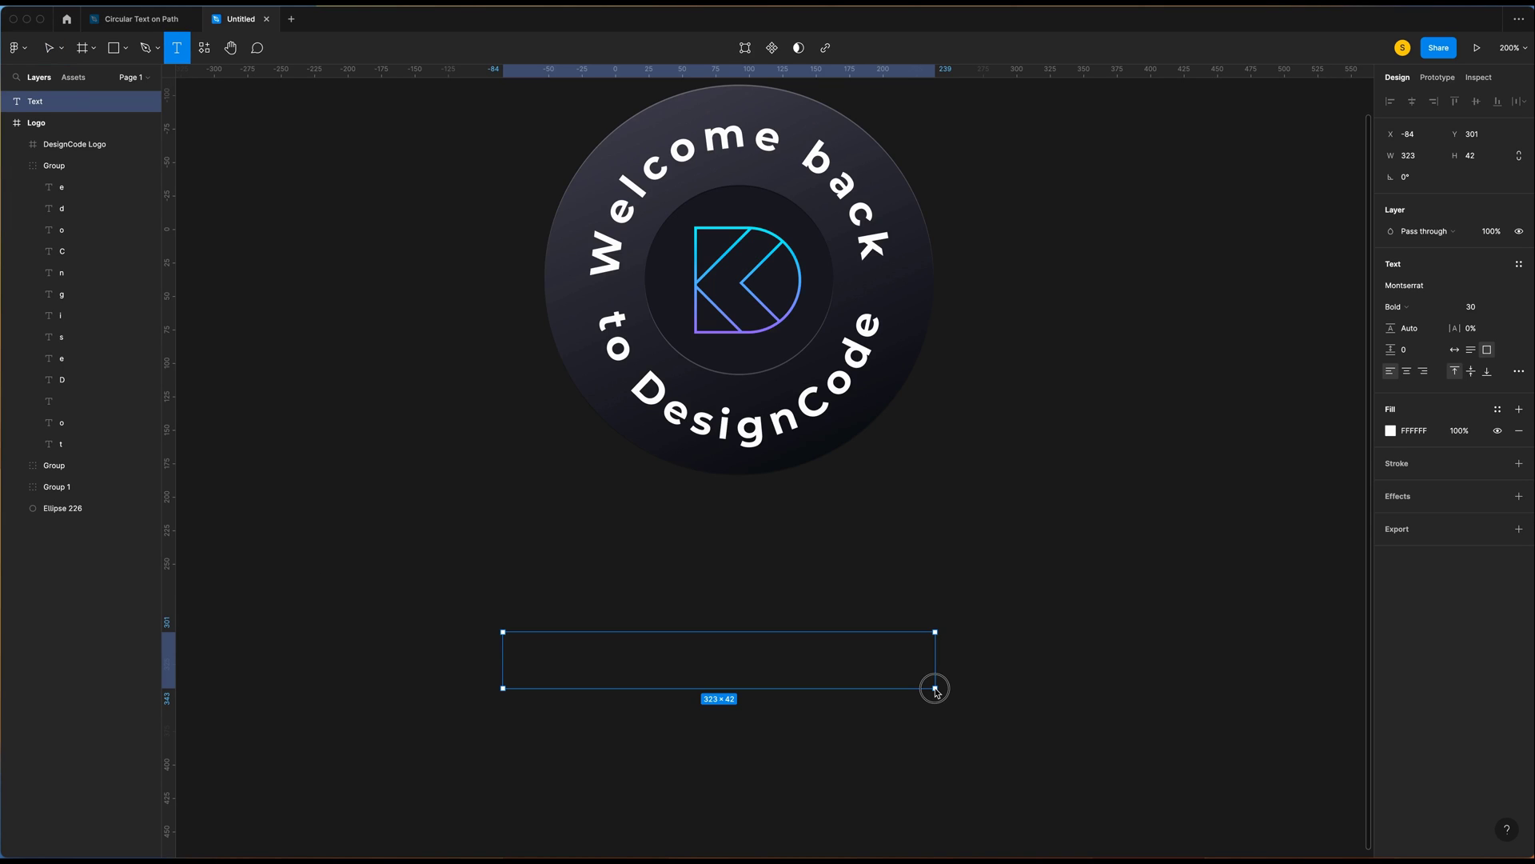
pyautogui.write('Welcome back')
pyautogui.press('Escape')
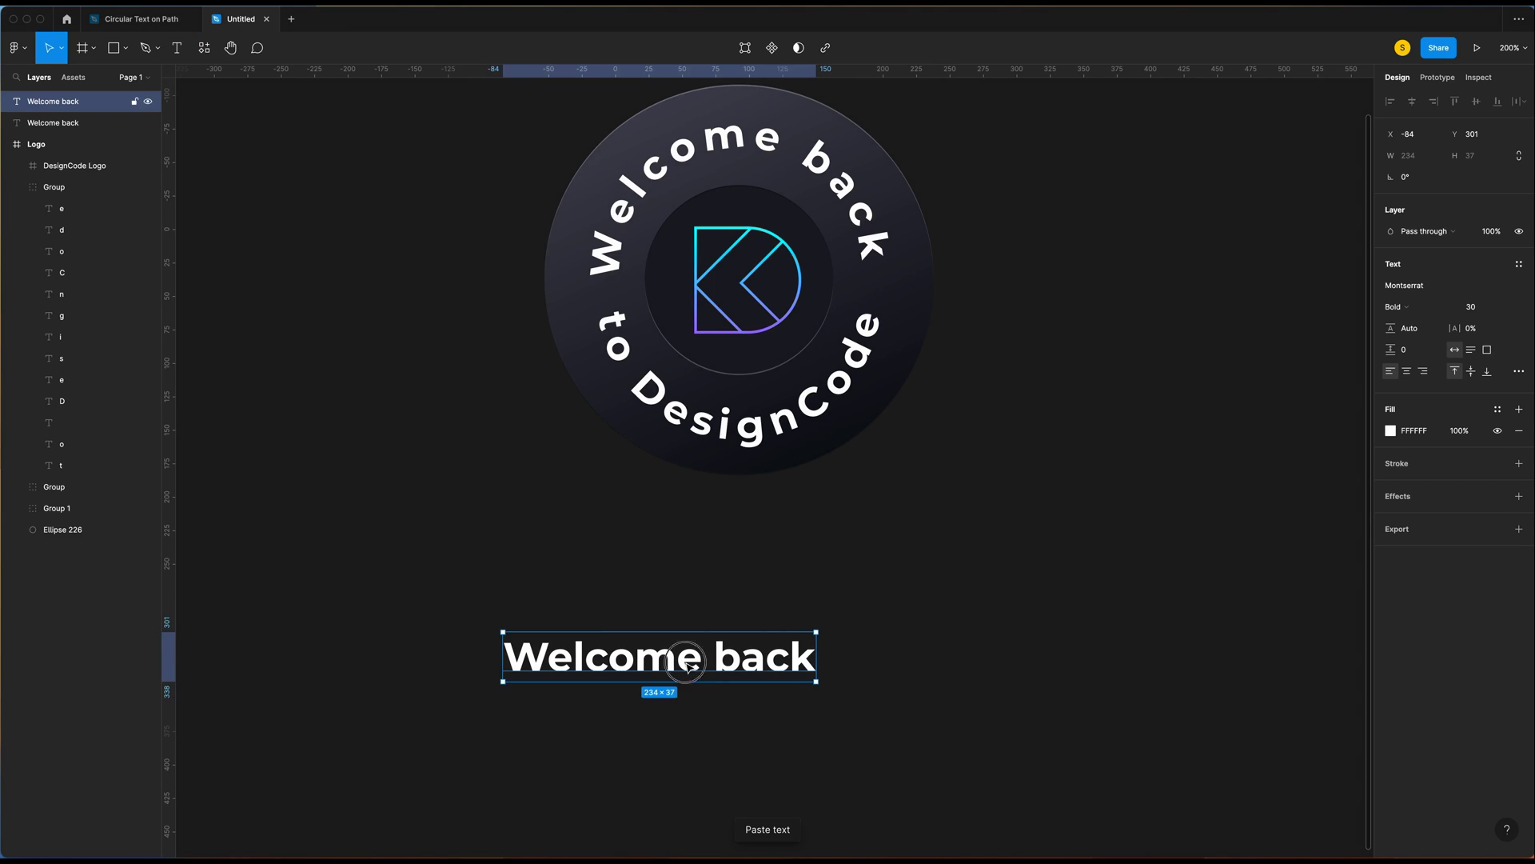
pyautogui.write('to DesignCode')
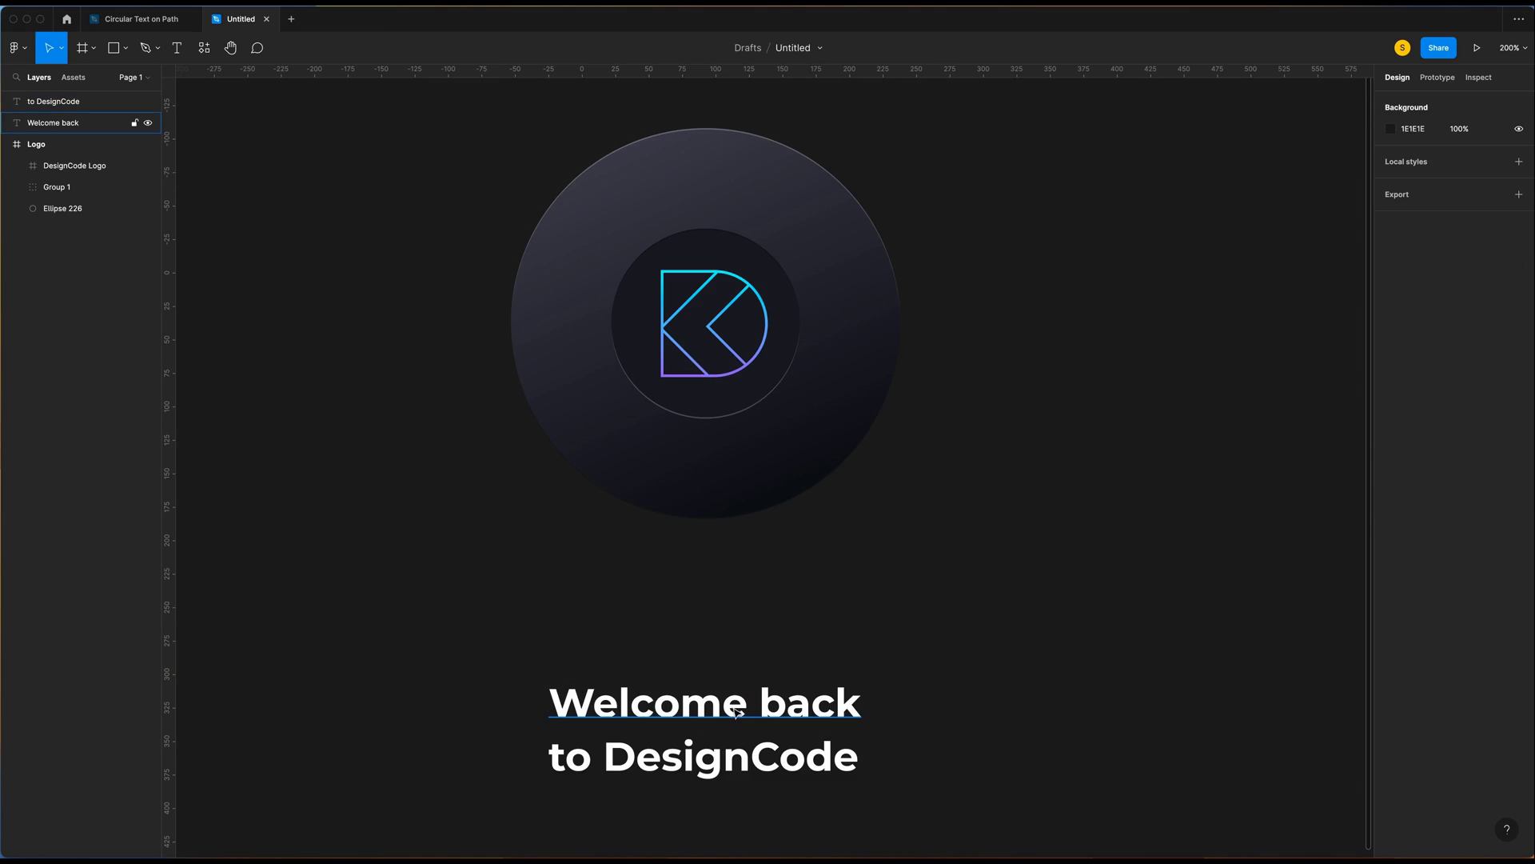
# Step: Arc 'Welcome back' at 40% bend strength and drag the curved letters over the disk's top
pyautogui.click(727, 654)
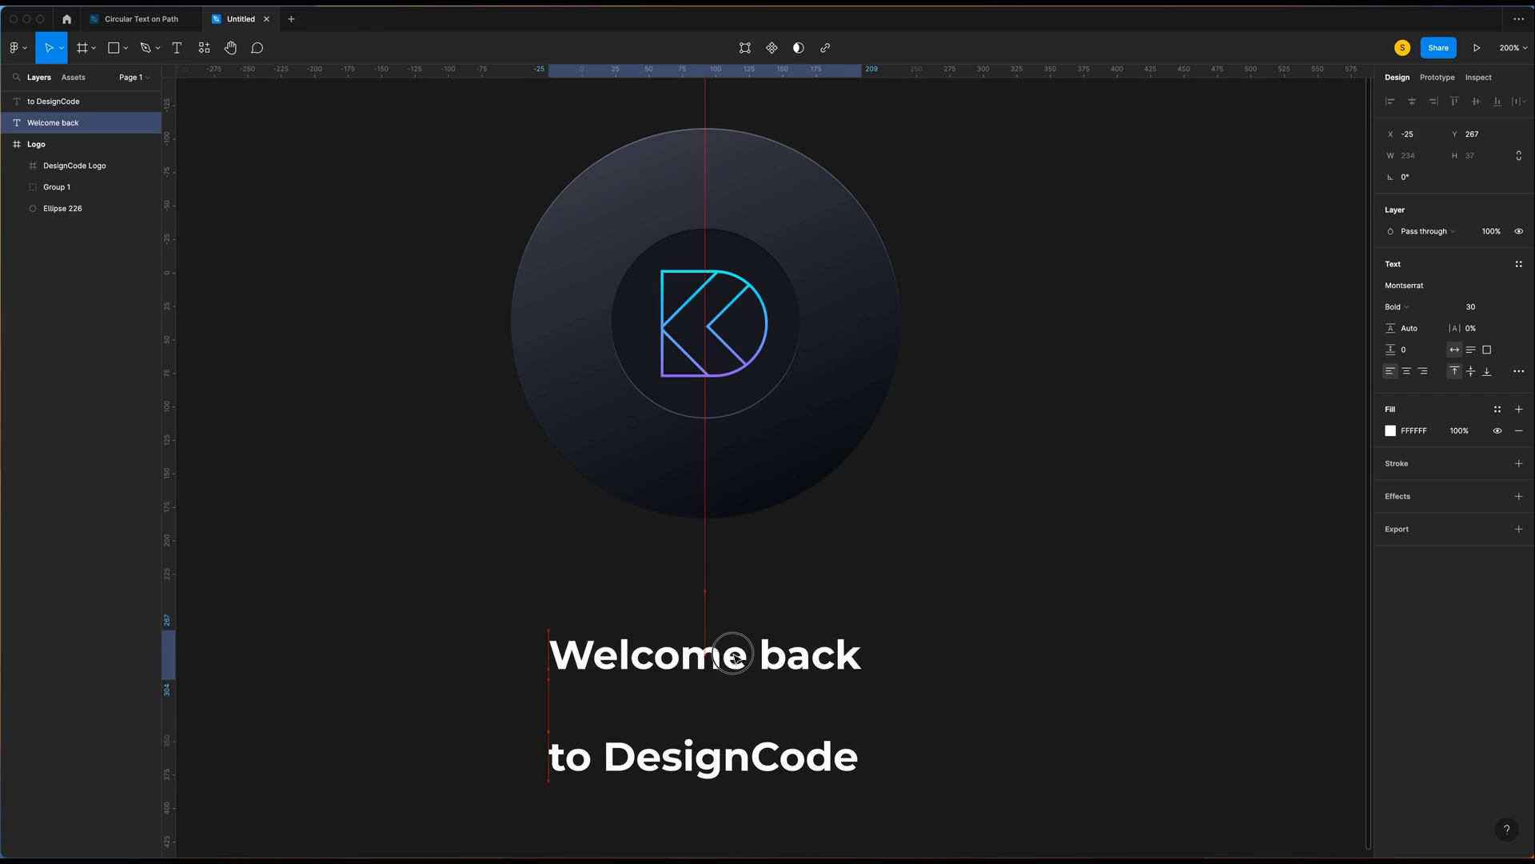
pyautogui.rightClick(763, 659)
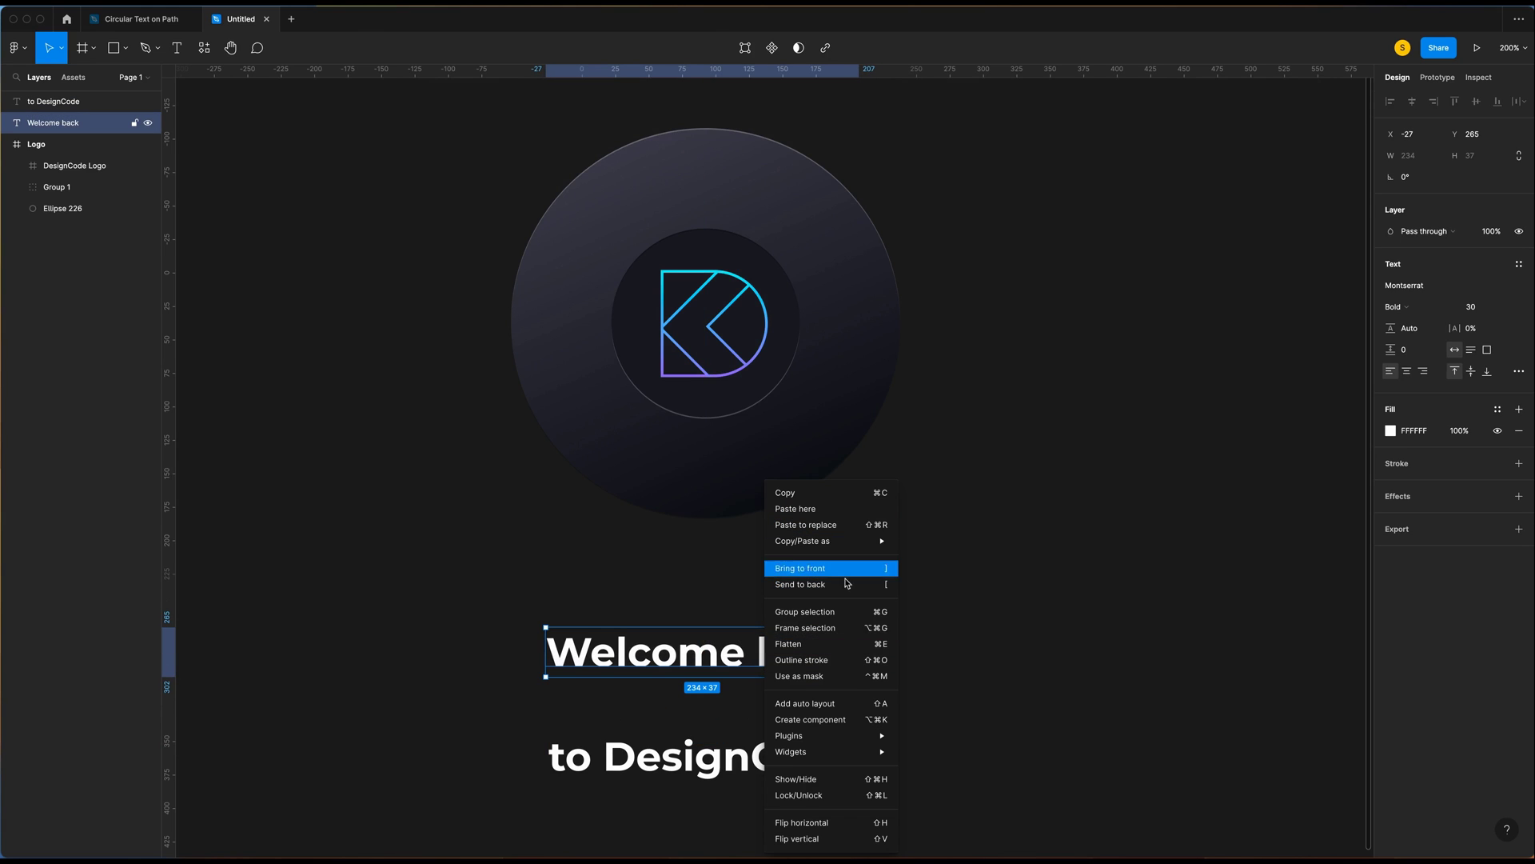
pyautogui.moveTo(799, 735)
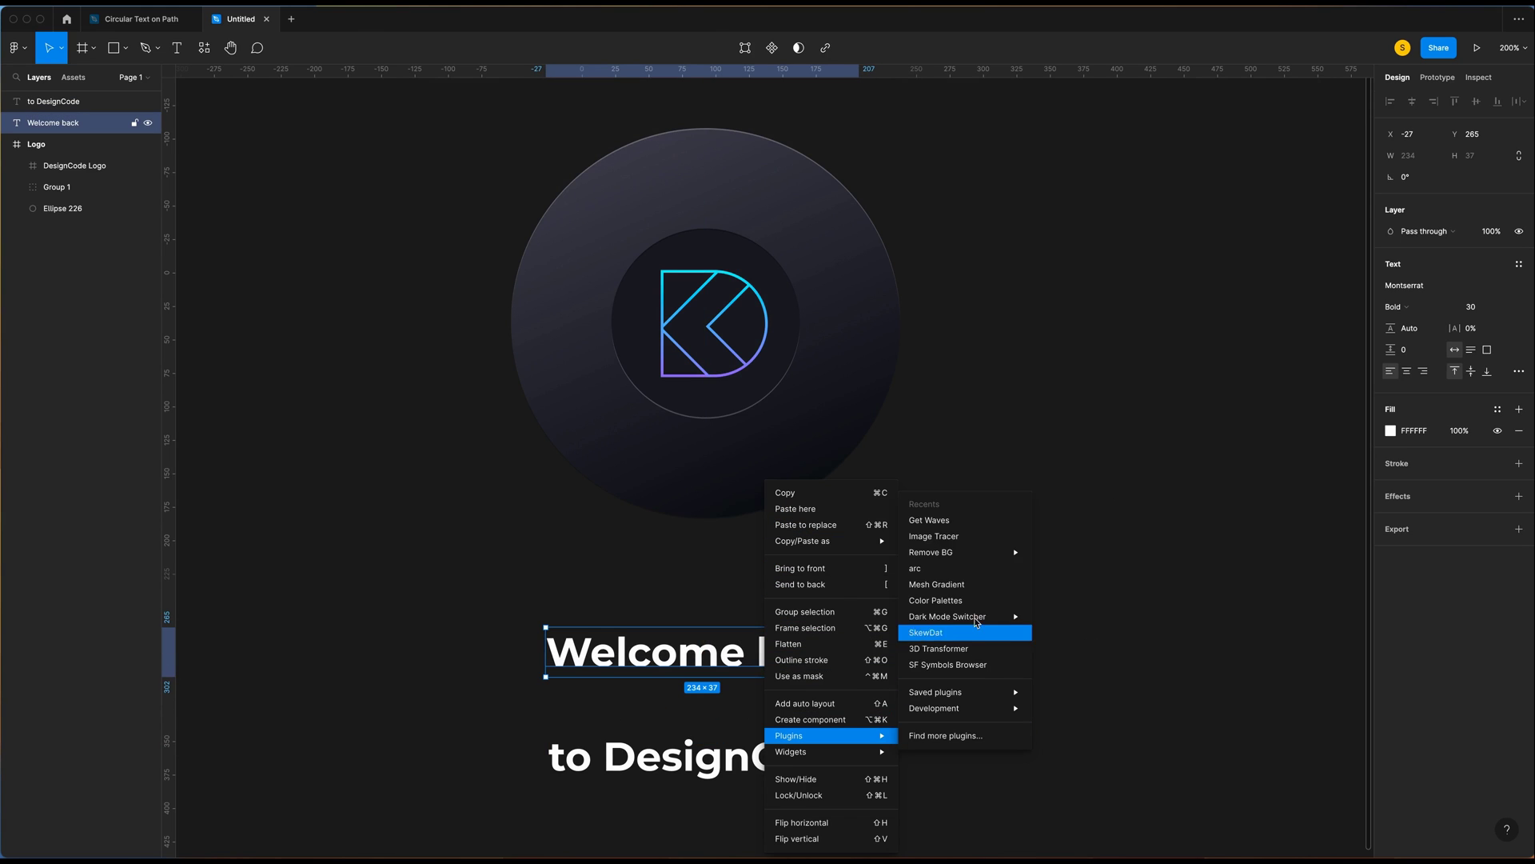
pyautogui.click(973, 574)
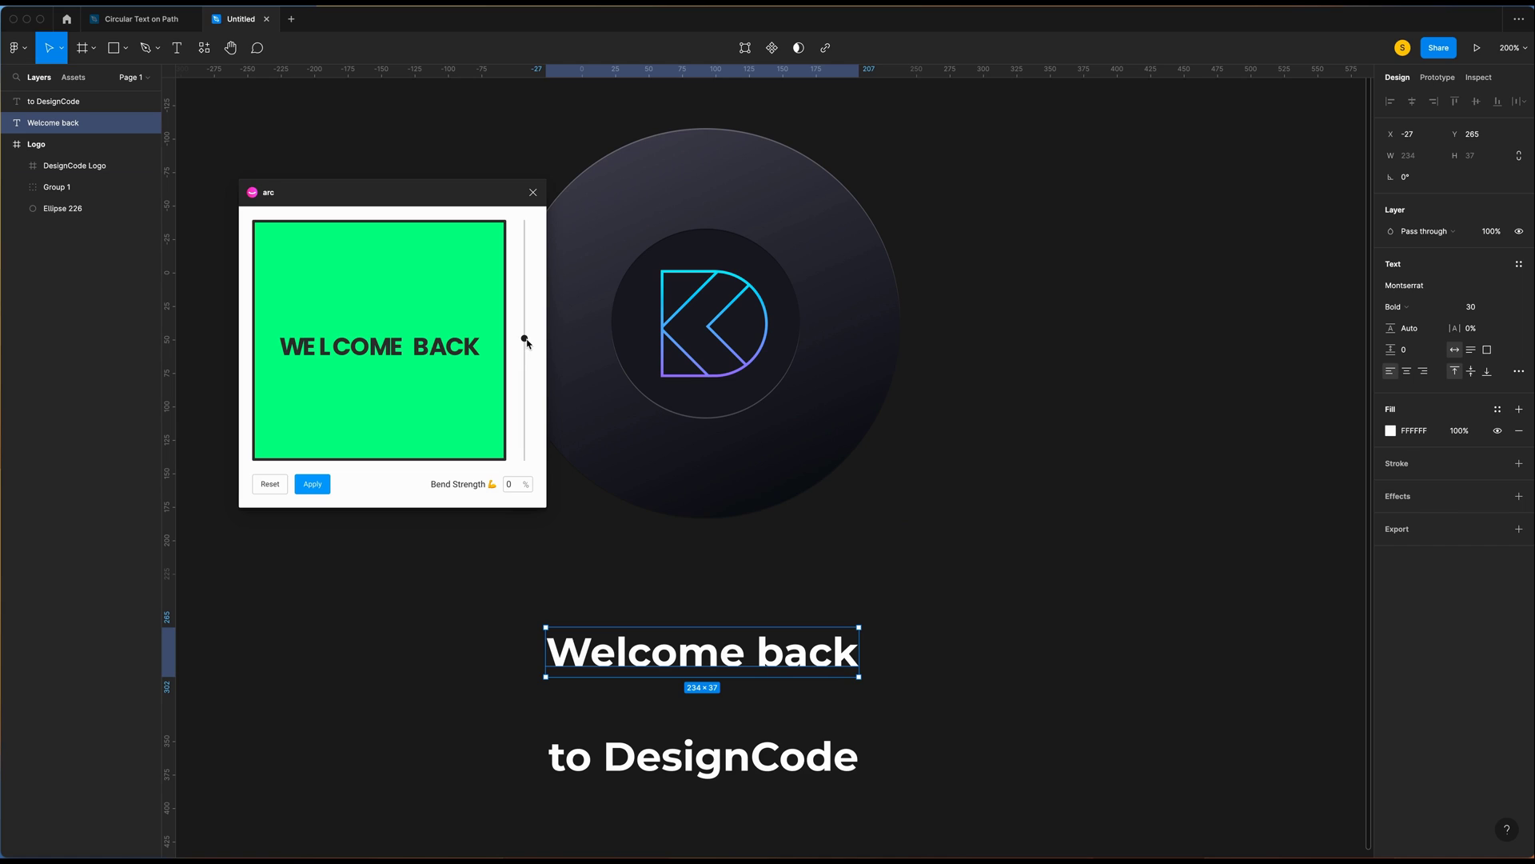
pyautogui.moveTo(524, 336); pyautogui.dragTo(524, 289)
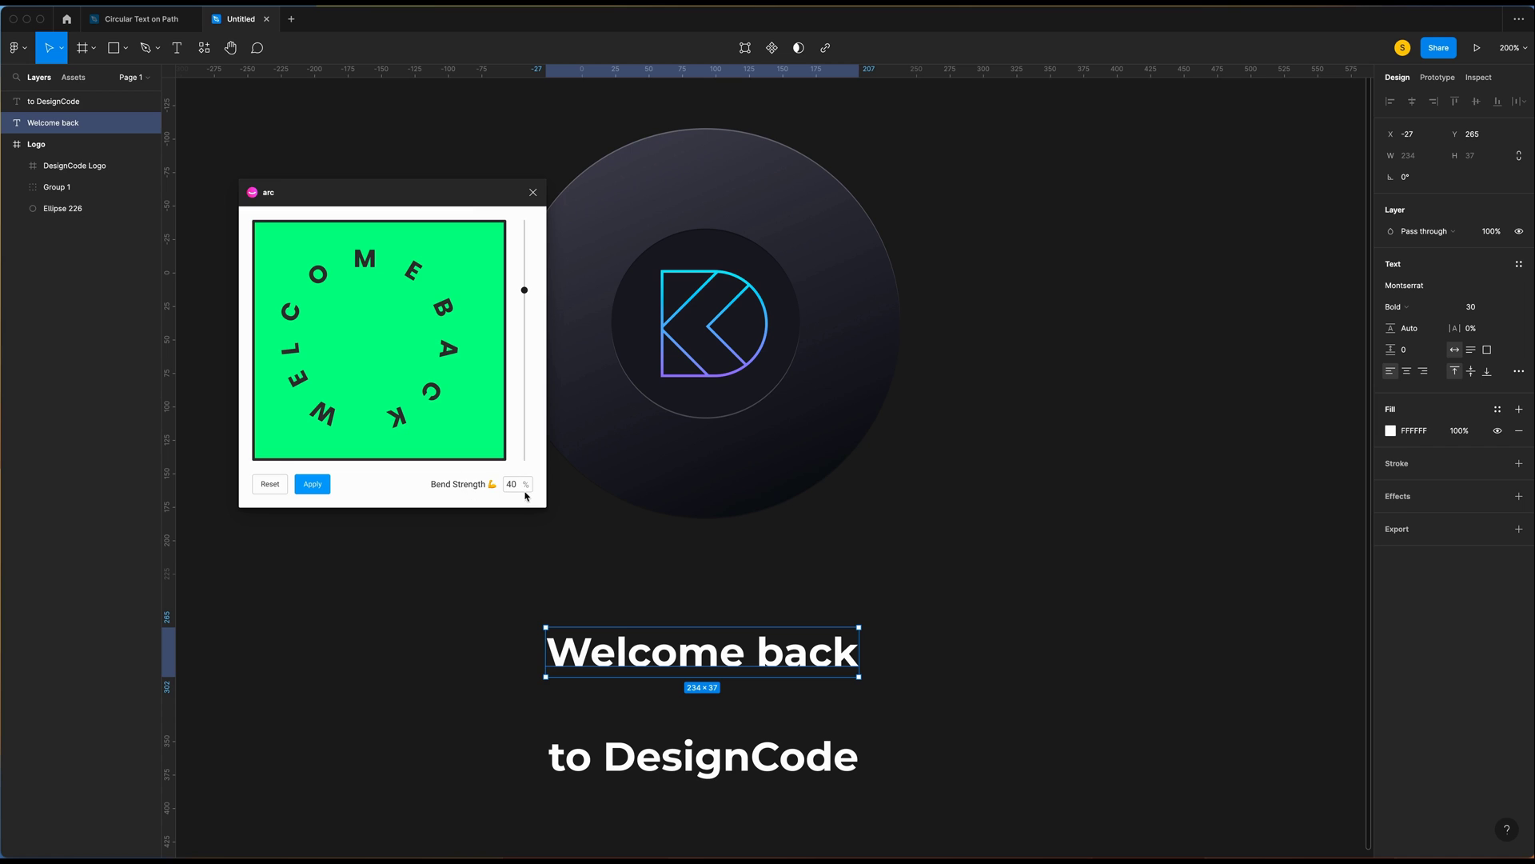
pyautogui.click(314, 484)
pyautogui.moveTo(816, 552); pyautogui.dragTo(804, 252)
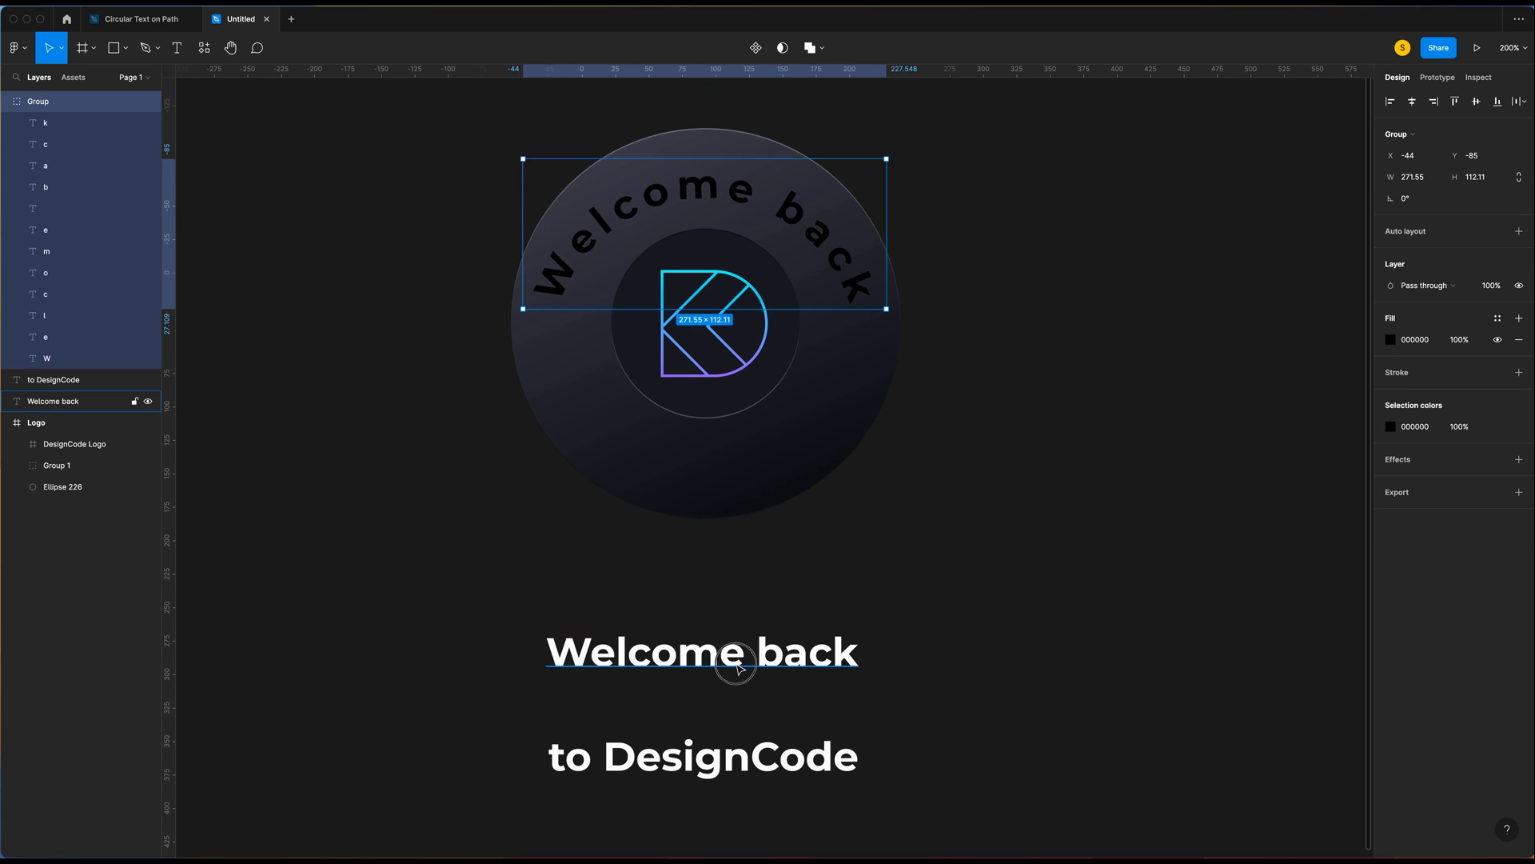
# Step: Re-arc 'Welcome back' at 46% bend strength and move the new curve onto the disk
pyautogui.rightClick(737, 668)
pyautogui.moveTo(792, 727)
pyautogui.click(928, 502)
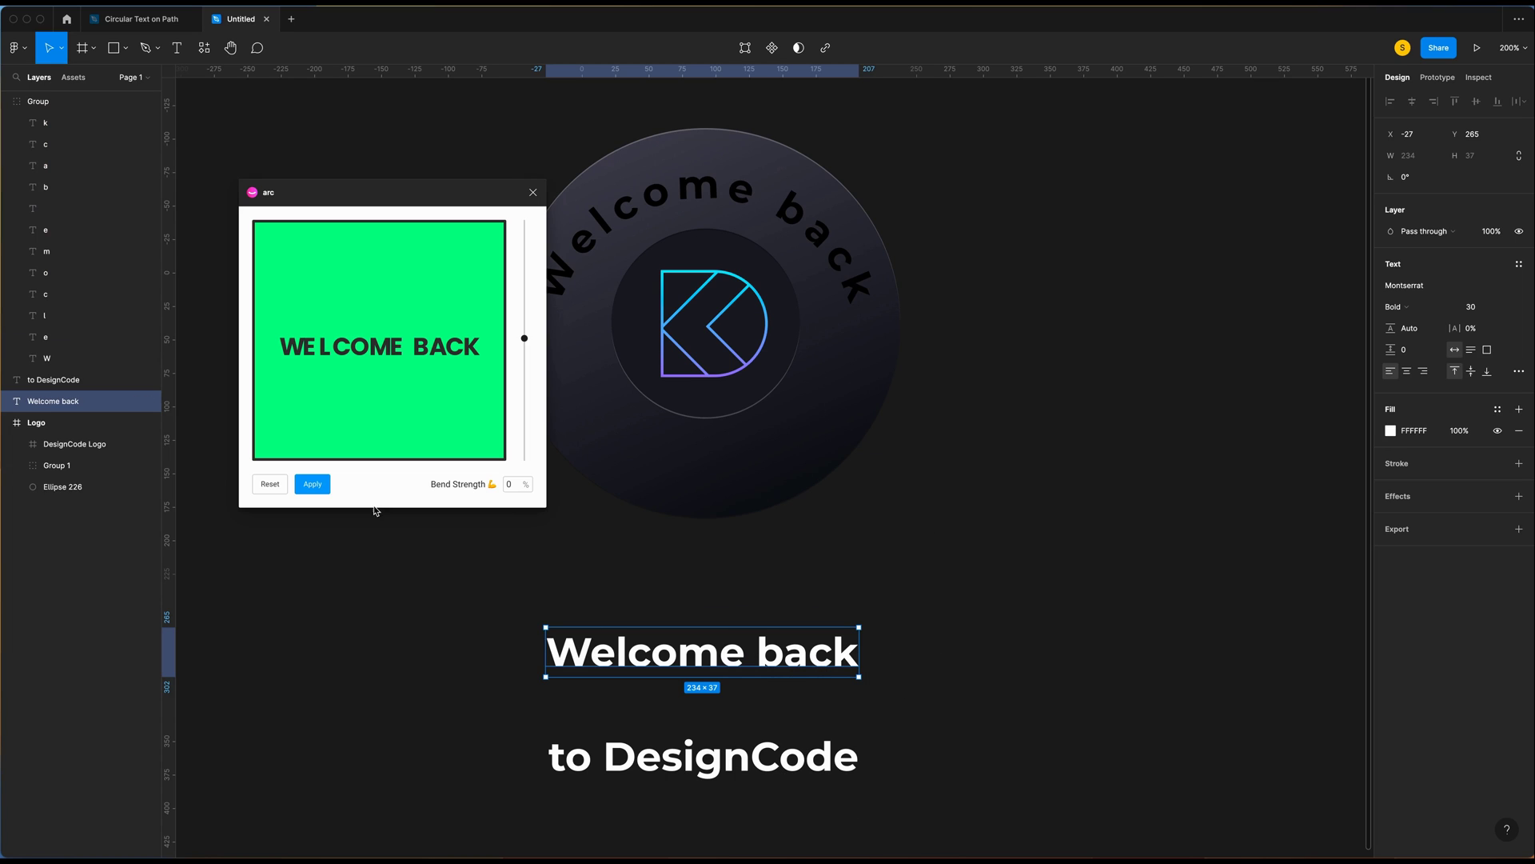
pyautogui.click(527, 483)
pyautogui.write('46')
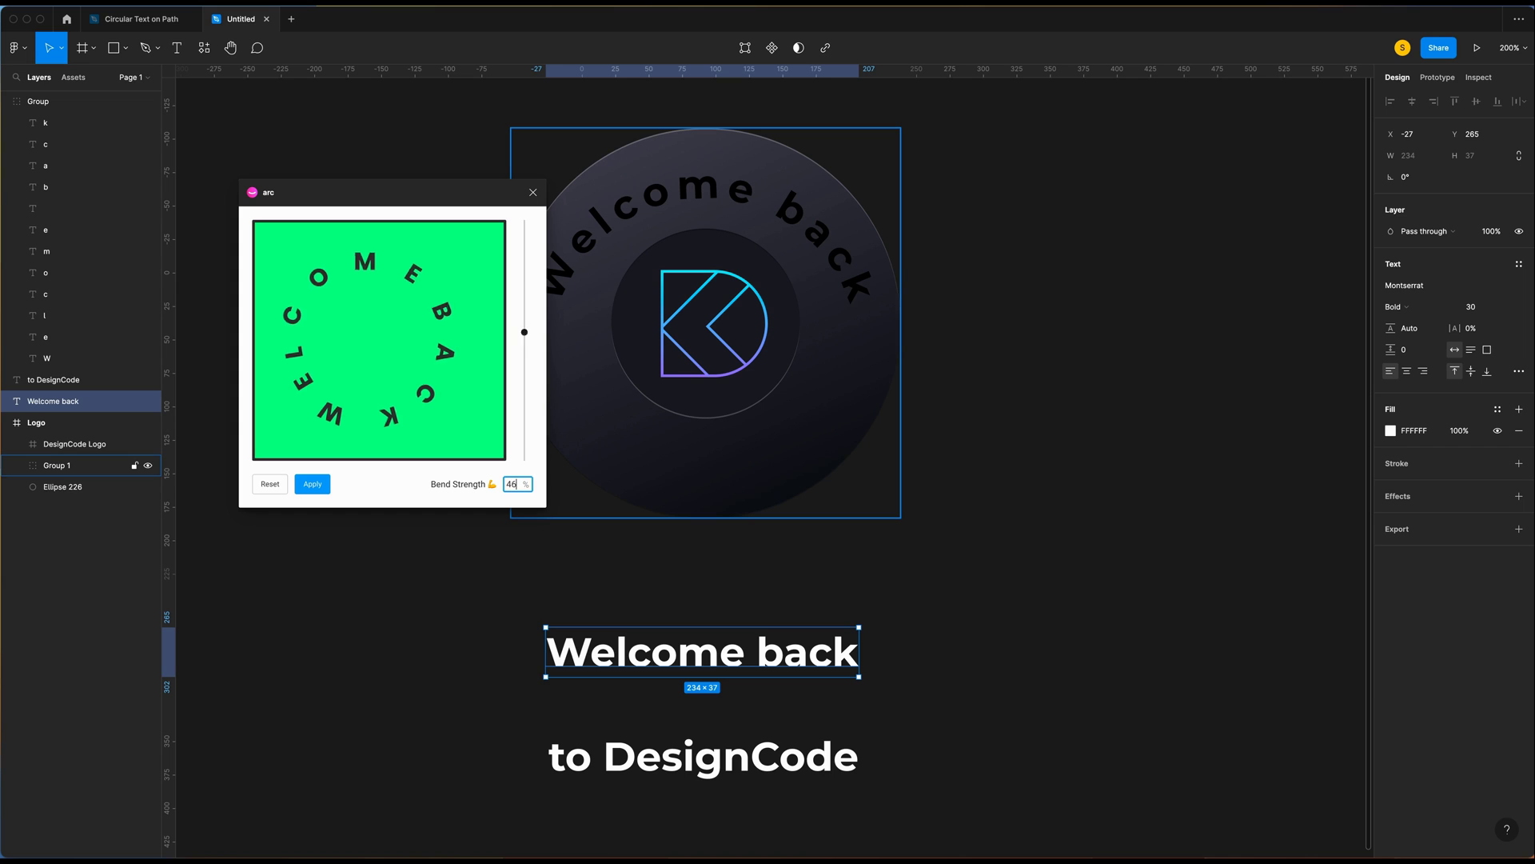
pyautogui.click(320, 485)
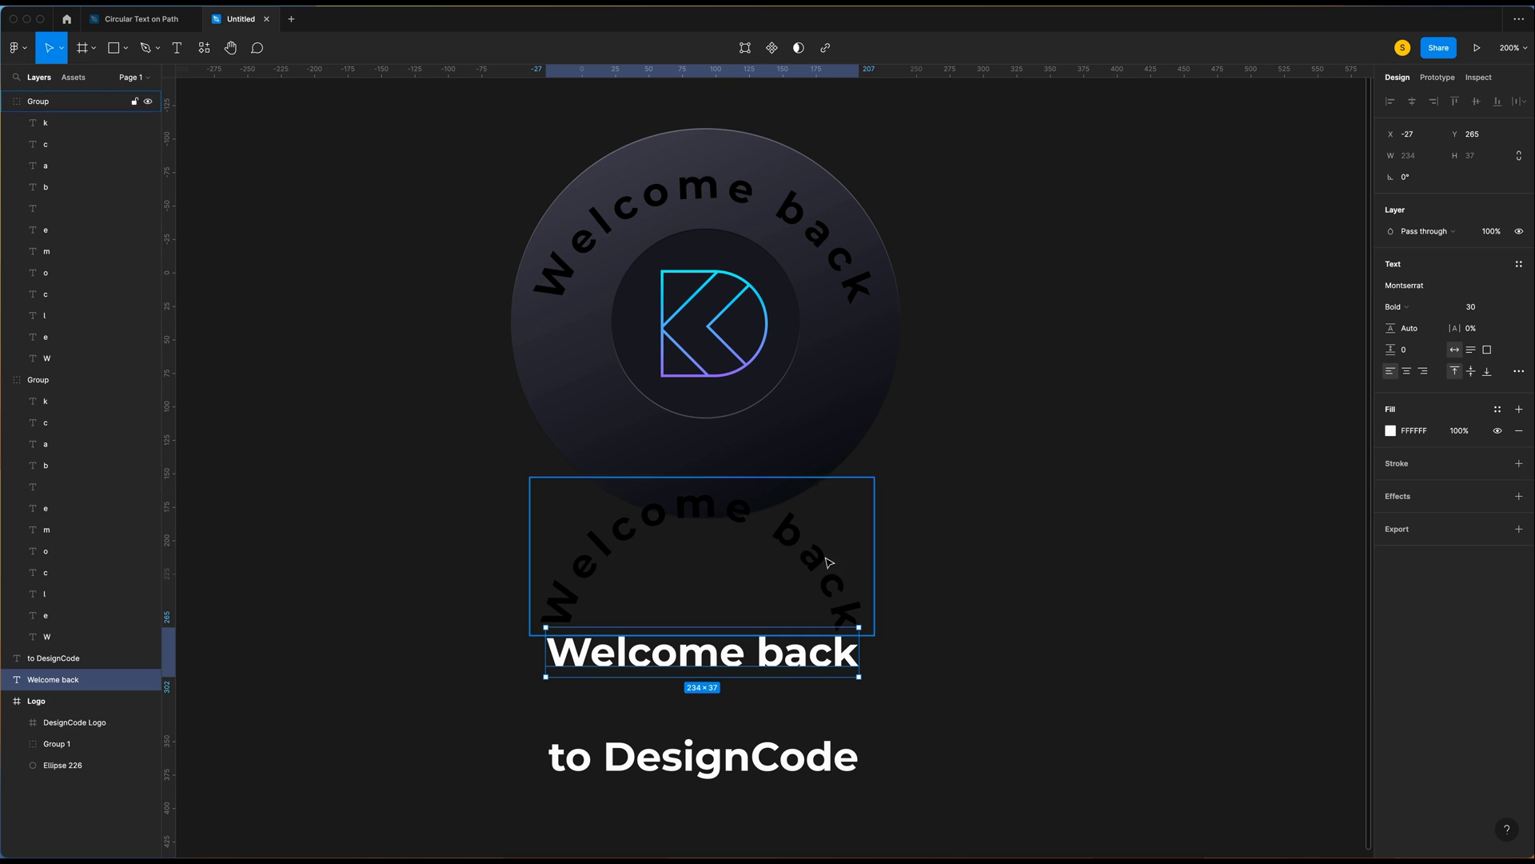
pyautogui.moveTo(824, 544); pyautogui.dragTo(799, 365)
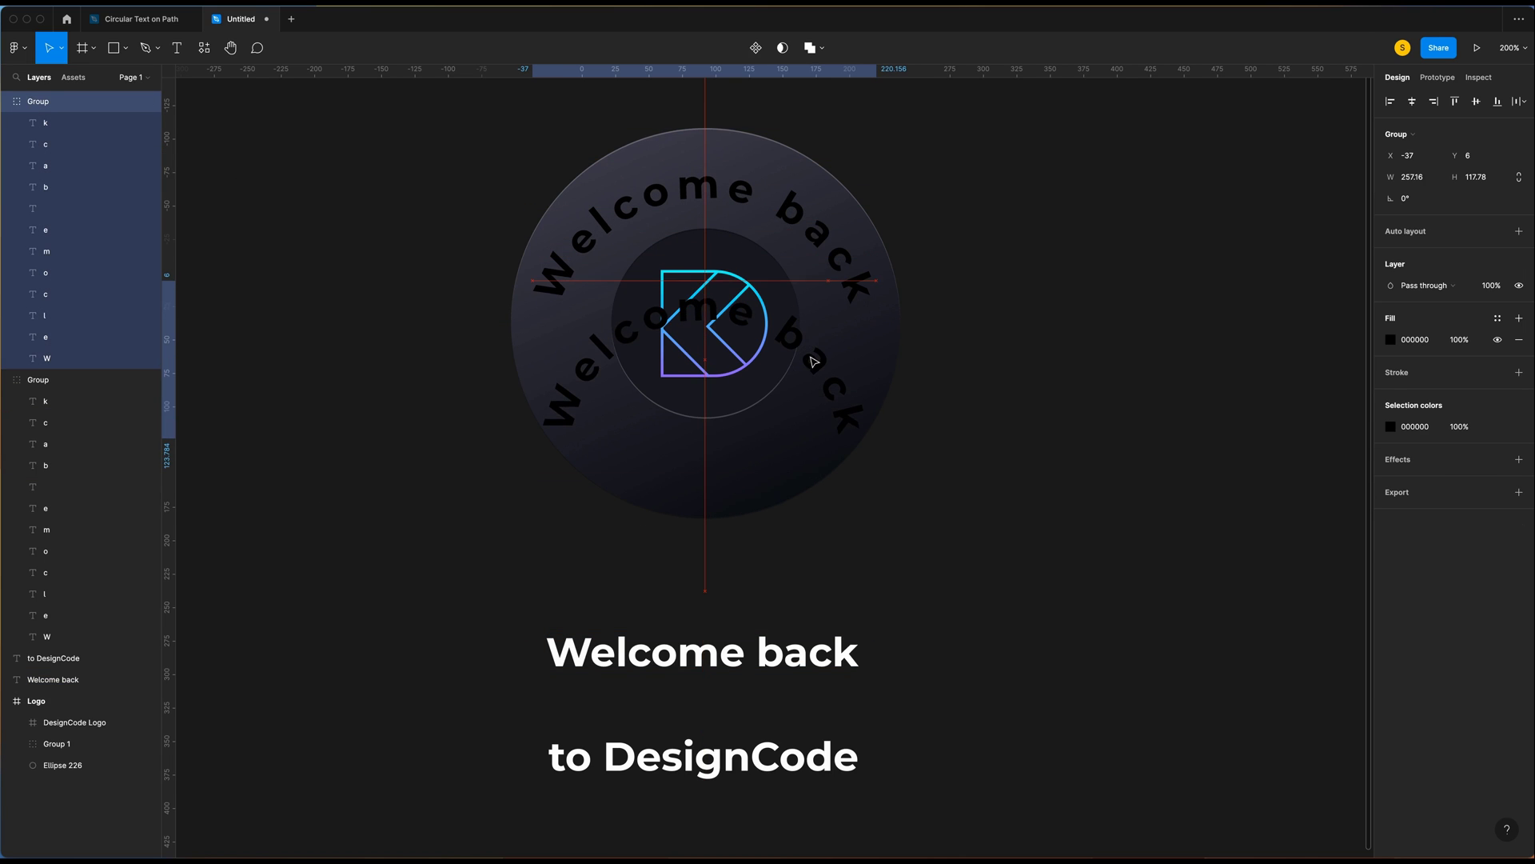
# Step: Delete the duplicate arc, position the remaining one on top, and make its letters white
pyautogui.click(798, 230)
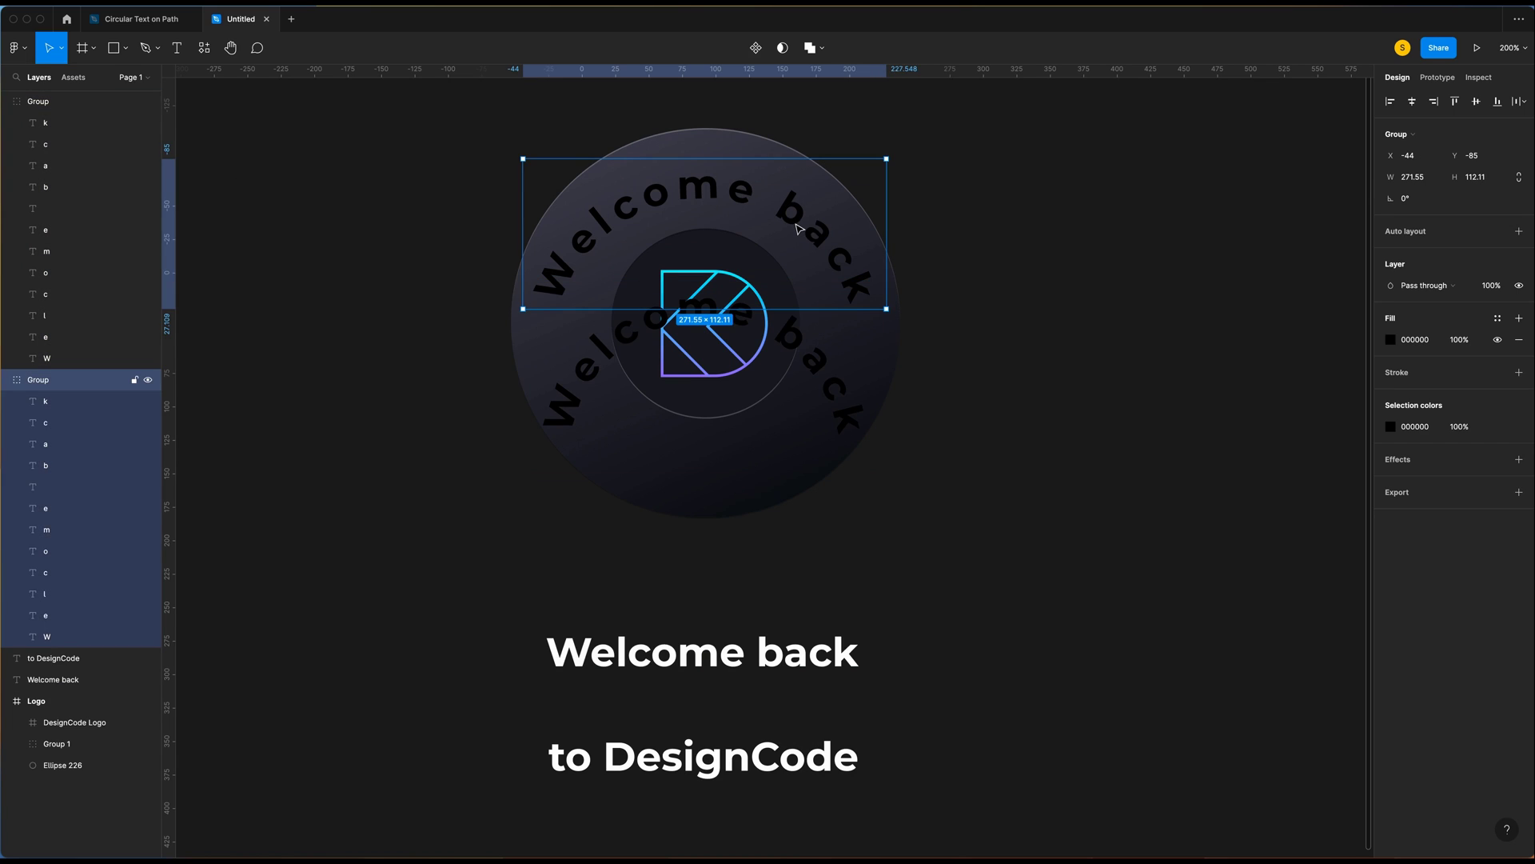
pyautogui.press('Delete')
pyautogui.moveTo(846, 384); pyautogui.dragTo(849, 268)
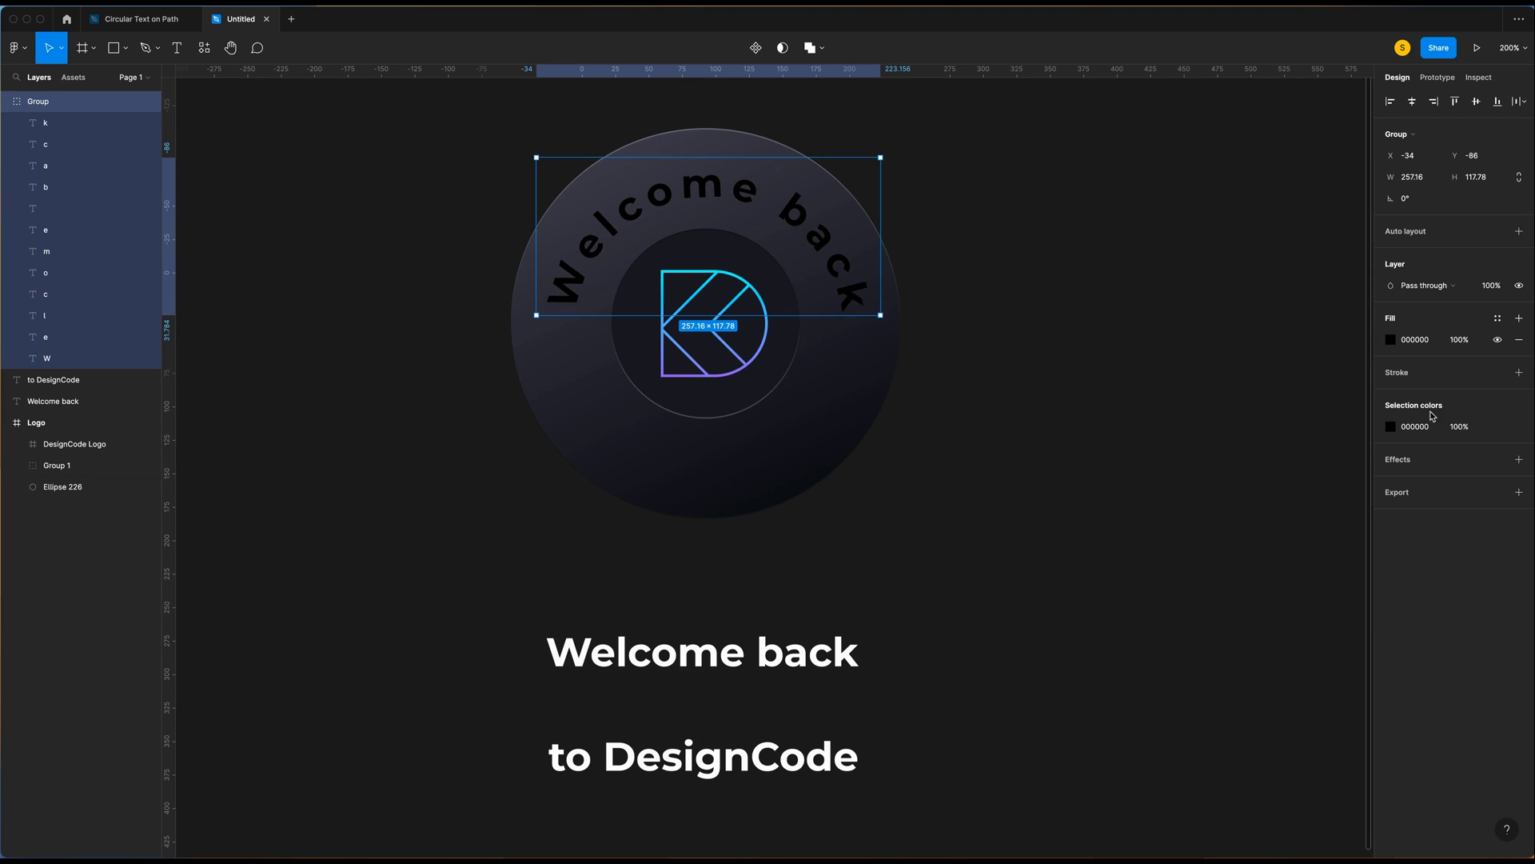
pyautogui.click(1390, 426)
pyautogui.click(1225, 601)
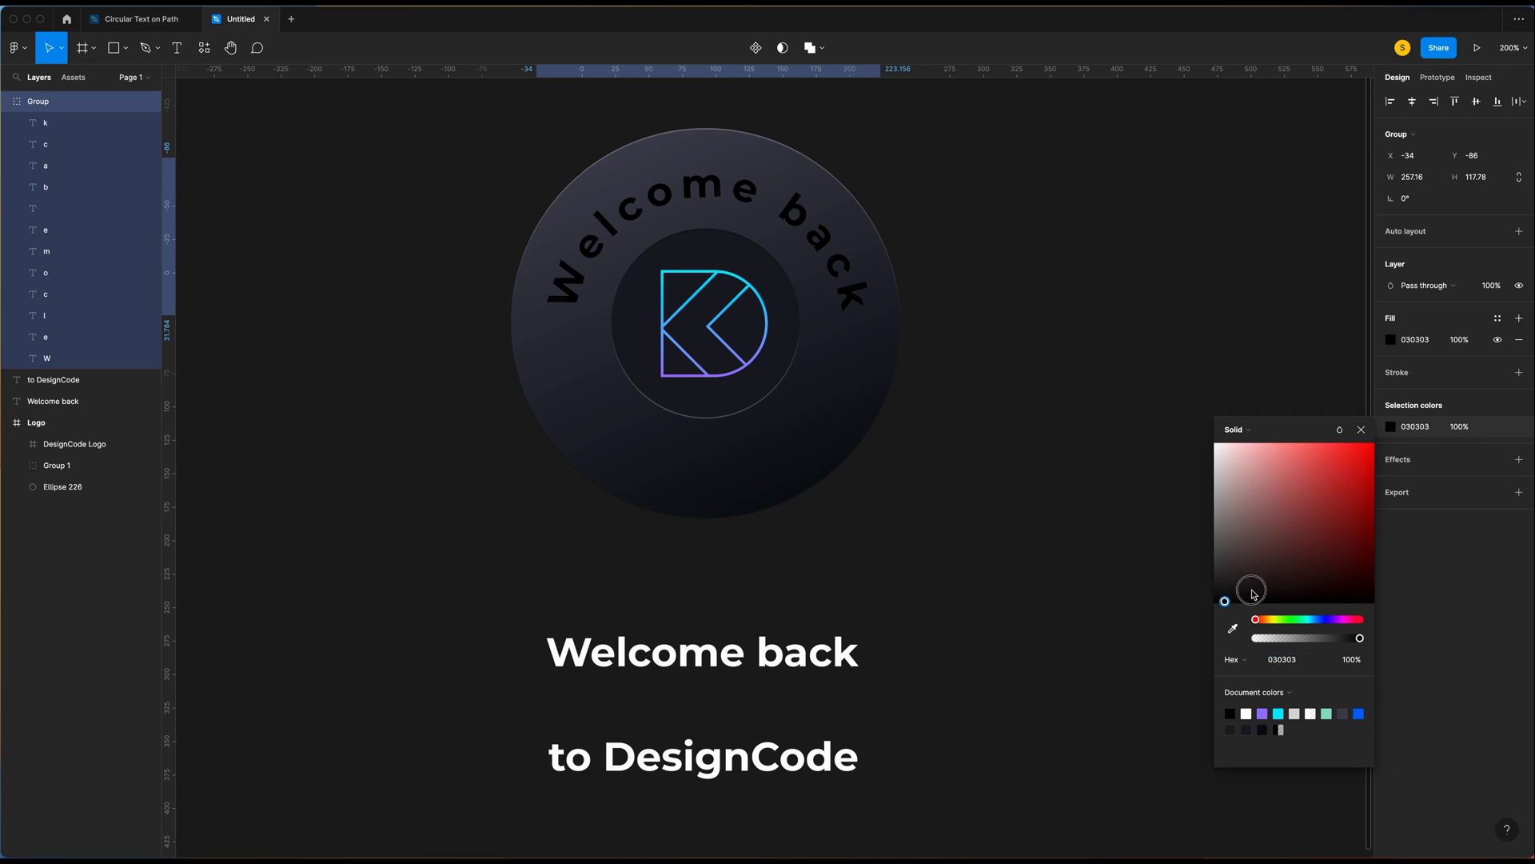
pyautogui.moveTo(1253, 593); pyautogui.dragTo(1106, 158)
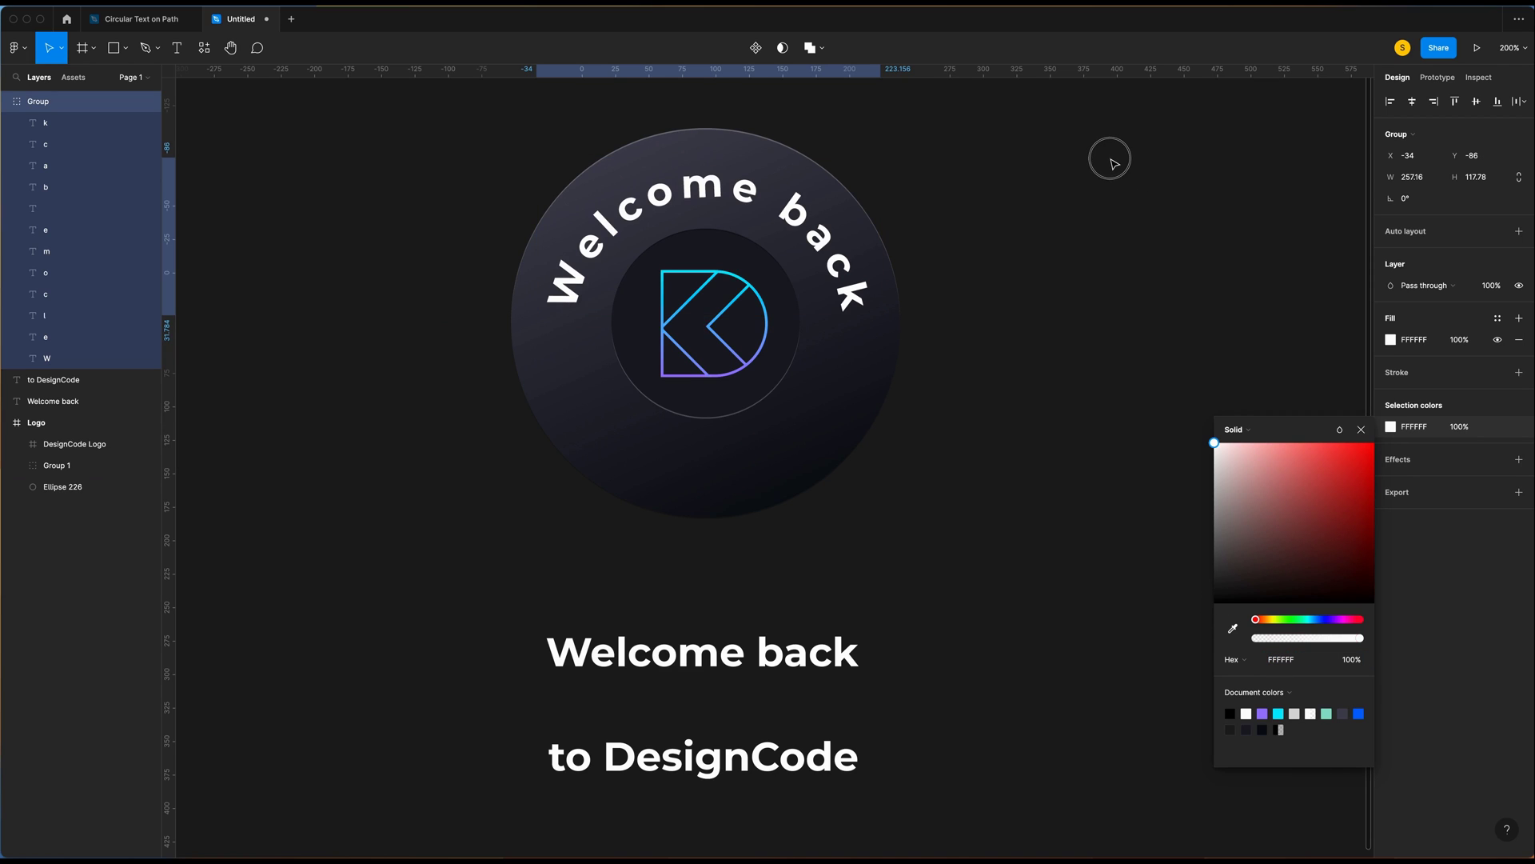
pyautogui.click(1361, 430)
pyautogui.click(841, 770)
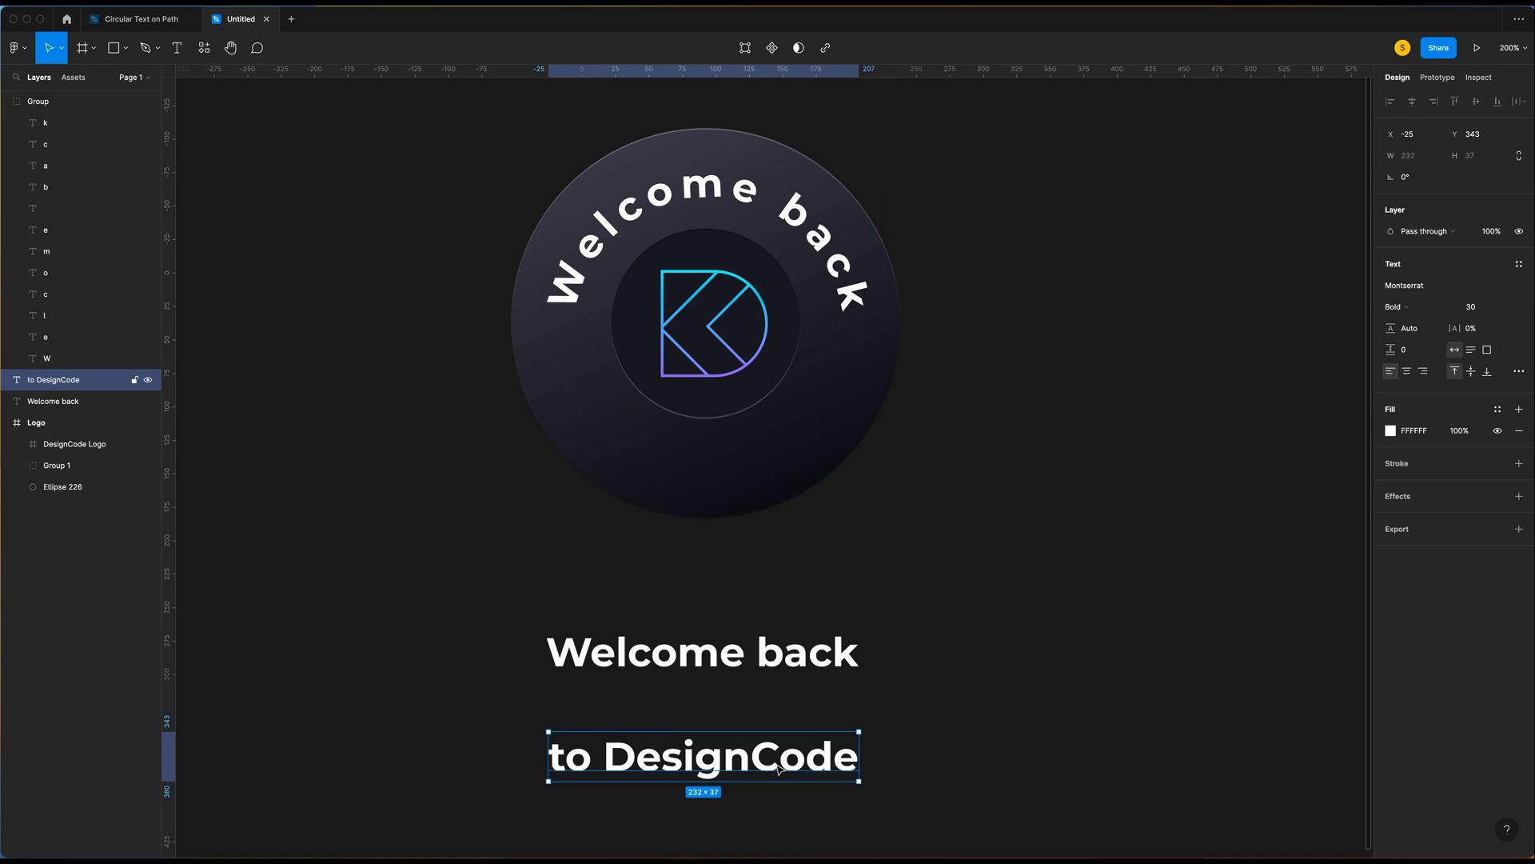
# Step: Curve 'to DesignCode' with the Arc plugin at a slightly raised bend strength and move it toward the badge
pyautogui.rightClick(842, 769)
pyautogui.moveTo(891, 736)
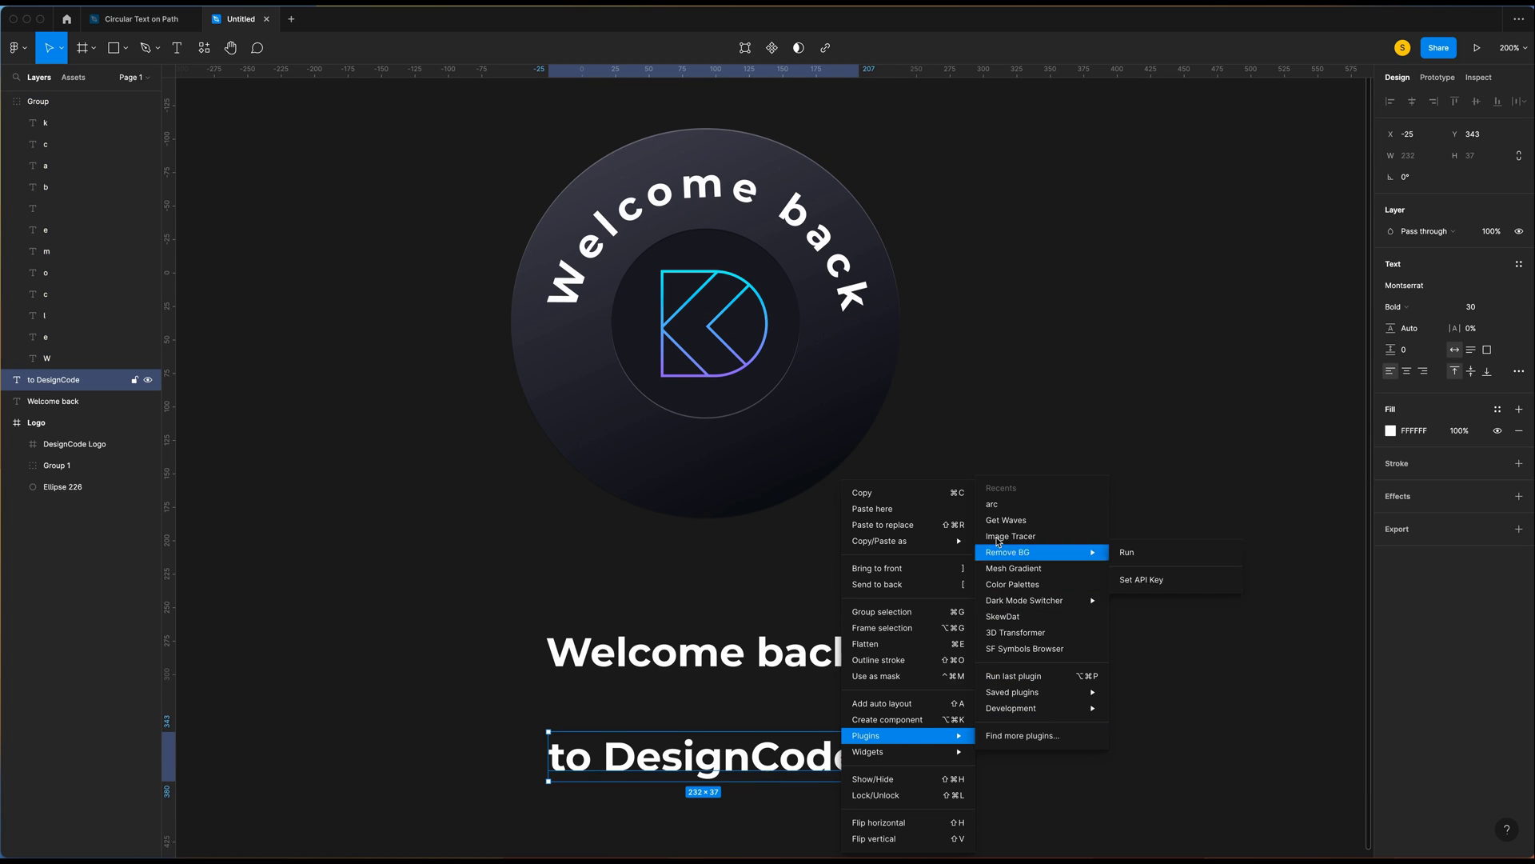
pyautogui.click(993, 504)
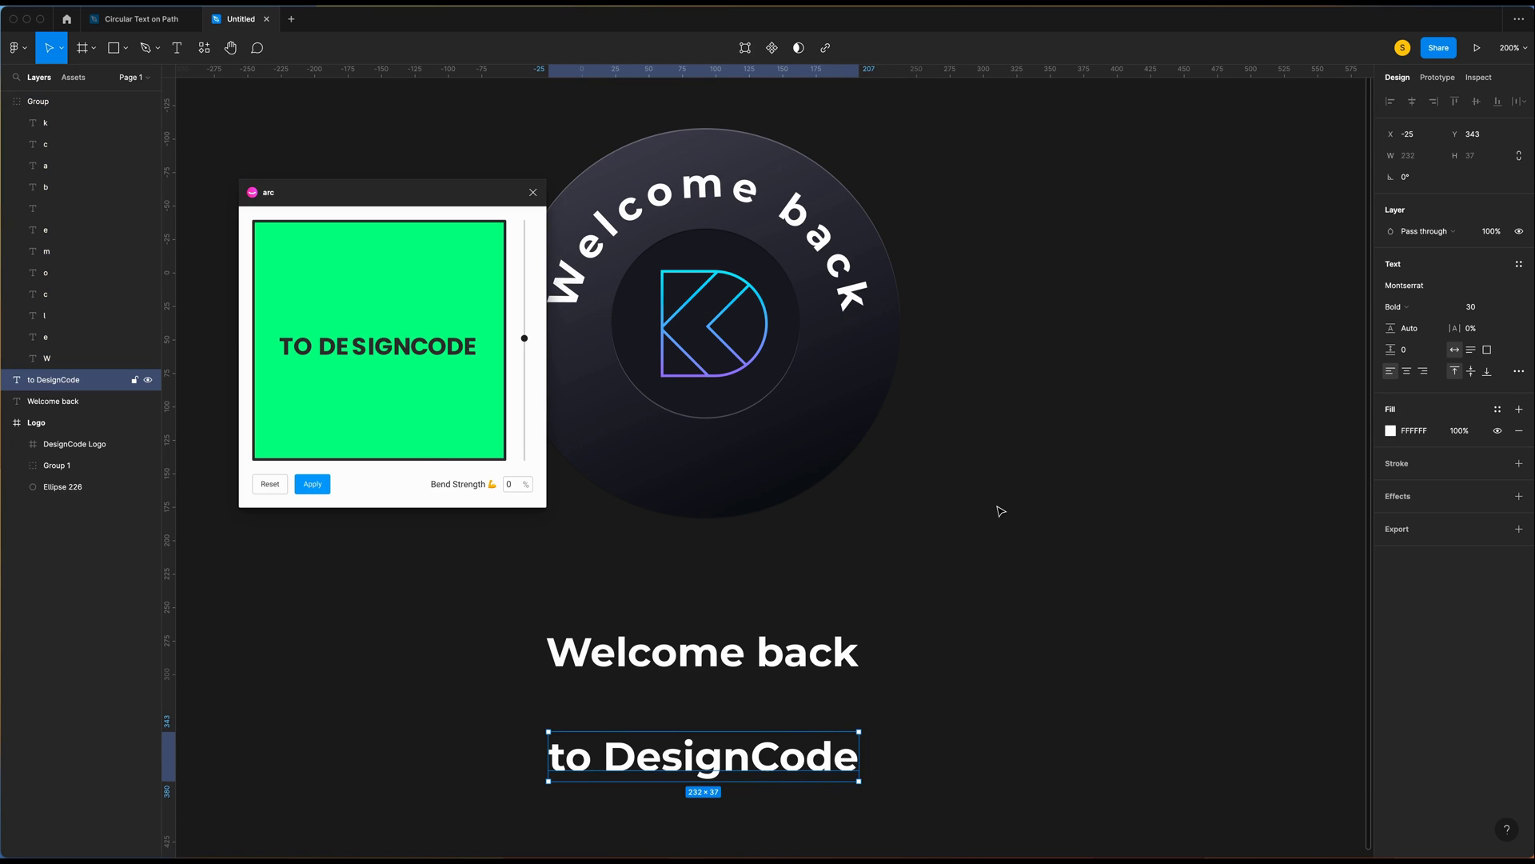
pyautogui.click(516, 485)
pyautogui.press('Up')
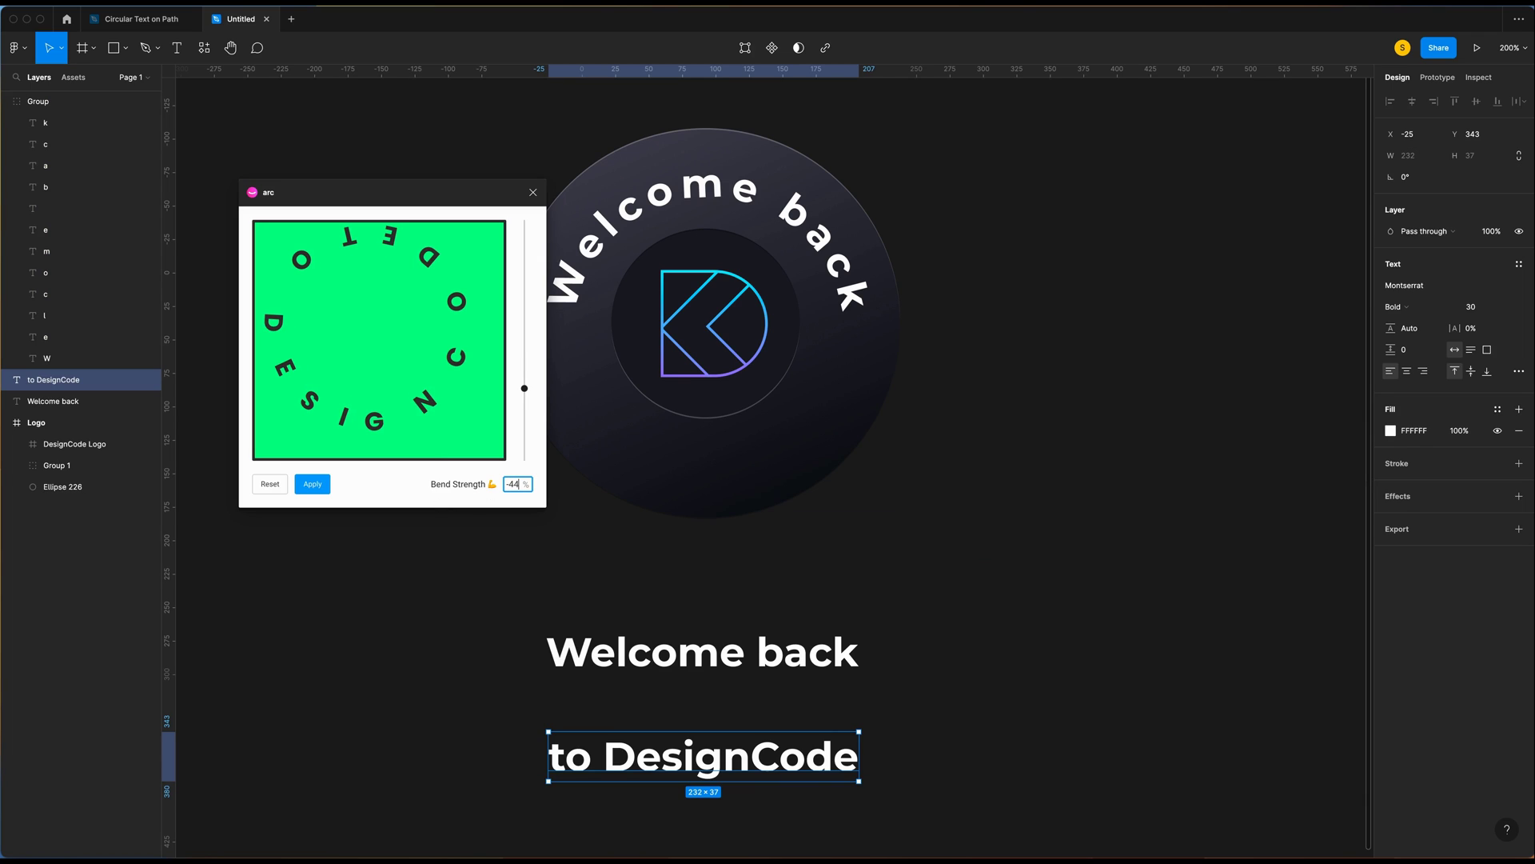
pyautogui.click(301, 486)
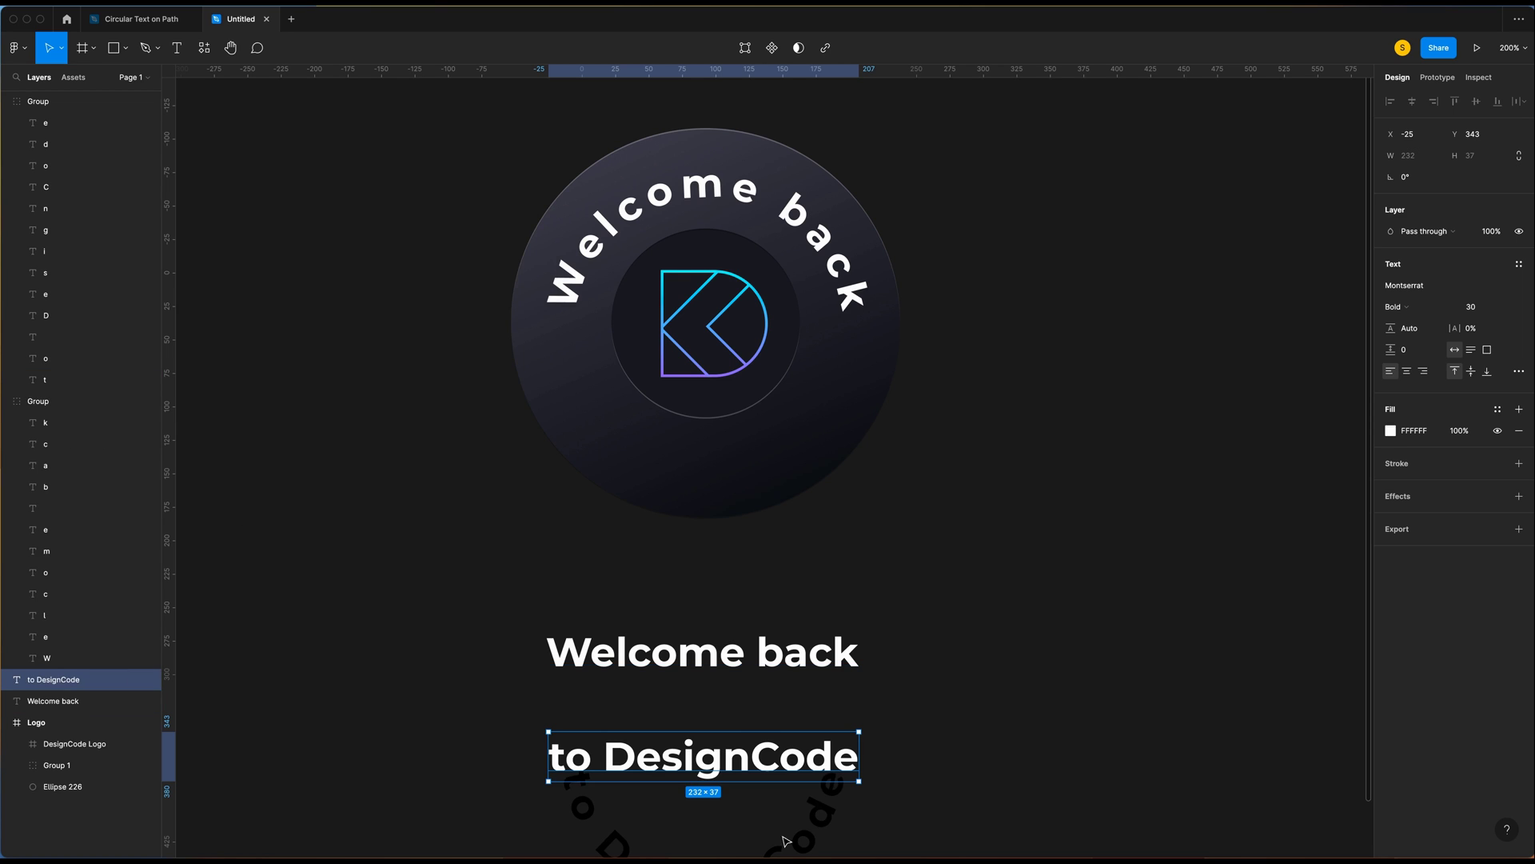
pyautogui.moveTo(788, 842); pyautogui.dragTo(695, 423)
pyautogui.scroll(2, 597, 507)
pyautogui.scroll(5, 598, 508)
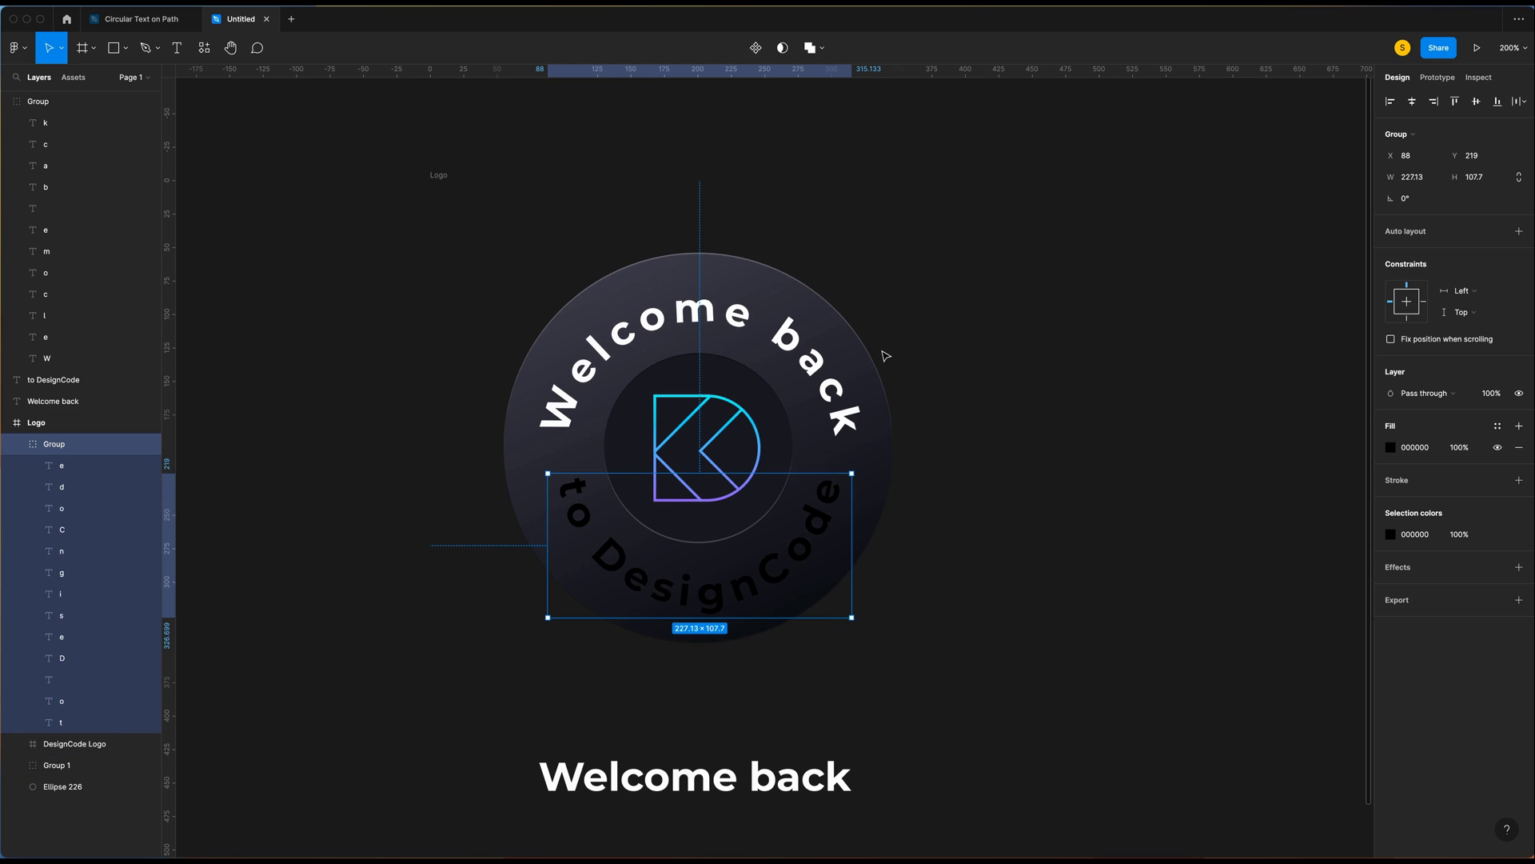
pyautogui.scroll(-3, 886, 355)
# Step: Re-arc 'to DesignCode', fit it around the badge's bottom, and delete the duplicate group
pyautogui.rightClick(821, 787)
pyautogui.moveTo(872, 735)
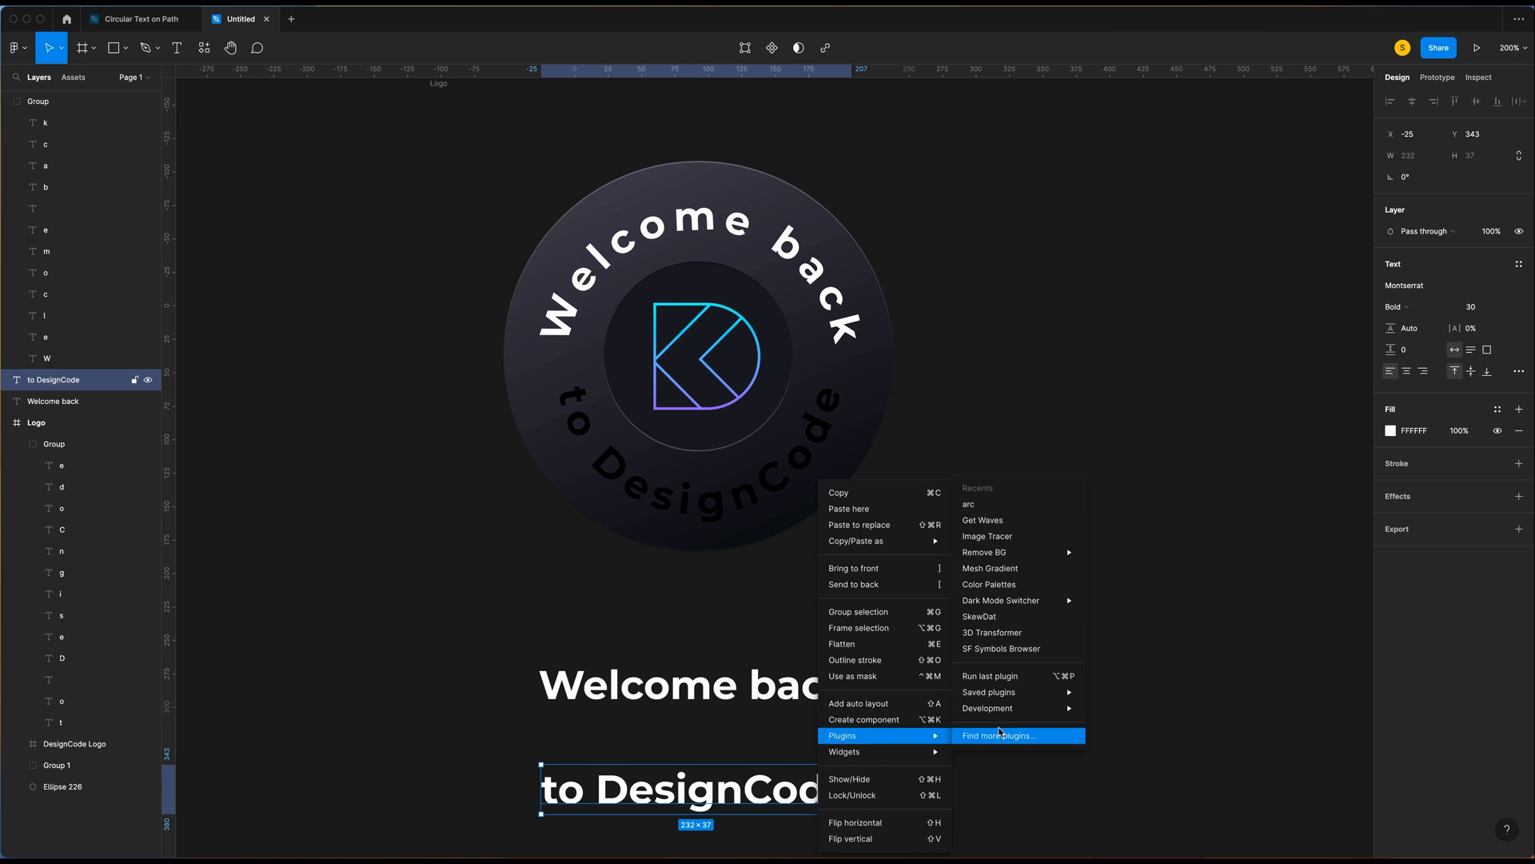
pyautogui.click(969, 503)
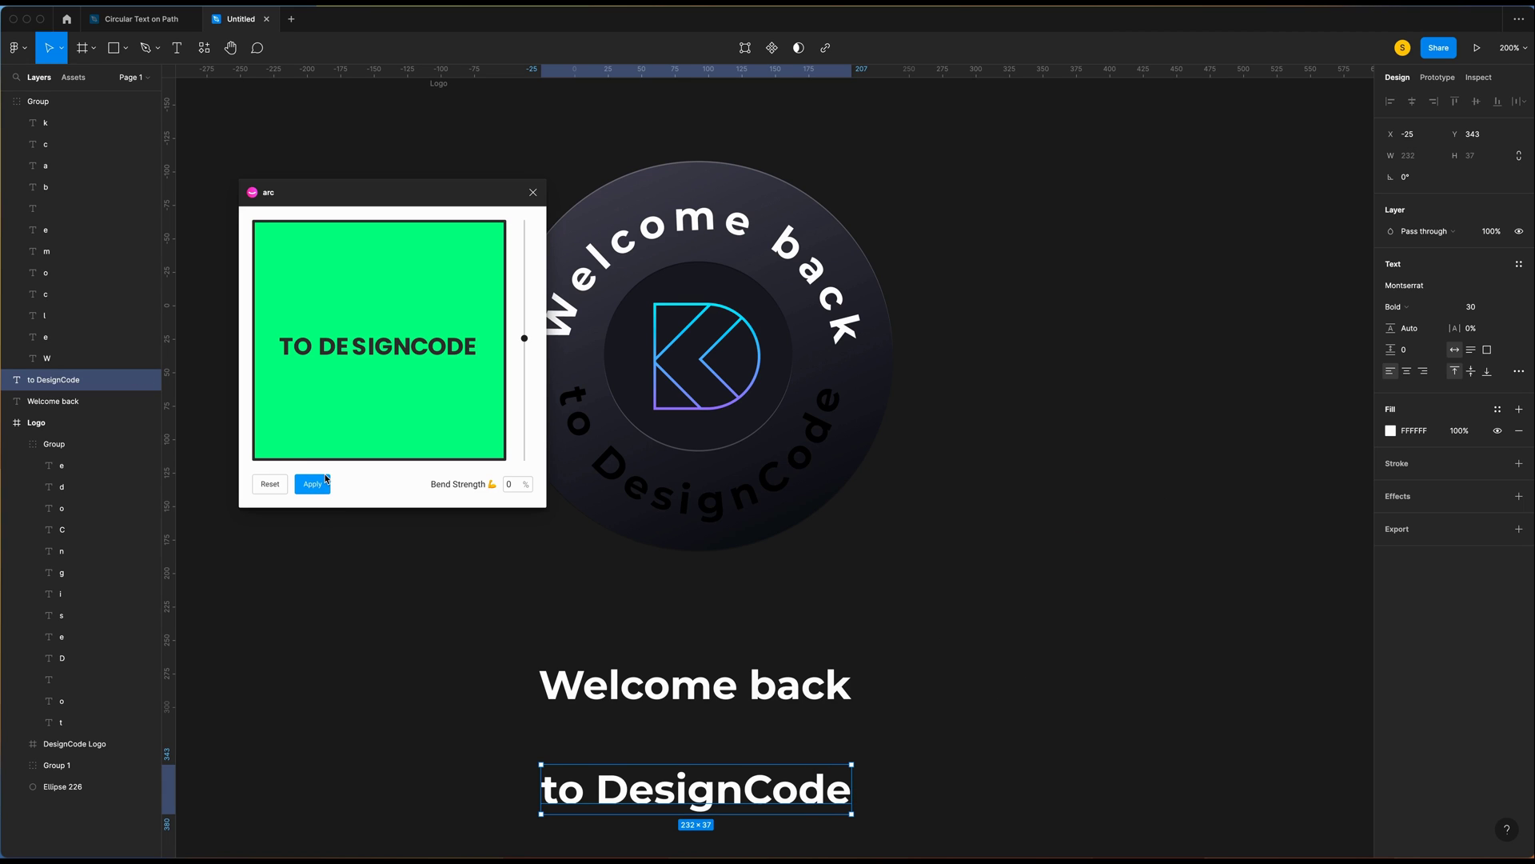
pyautogui.click(512, 484)
pyautogui.click(311, 484)
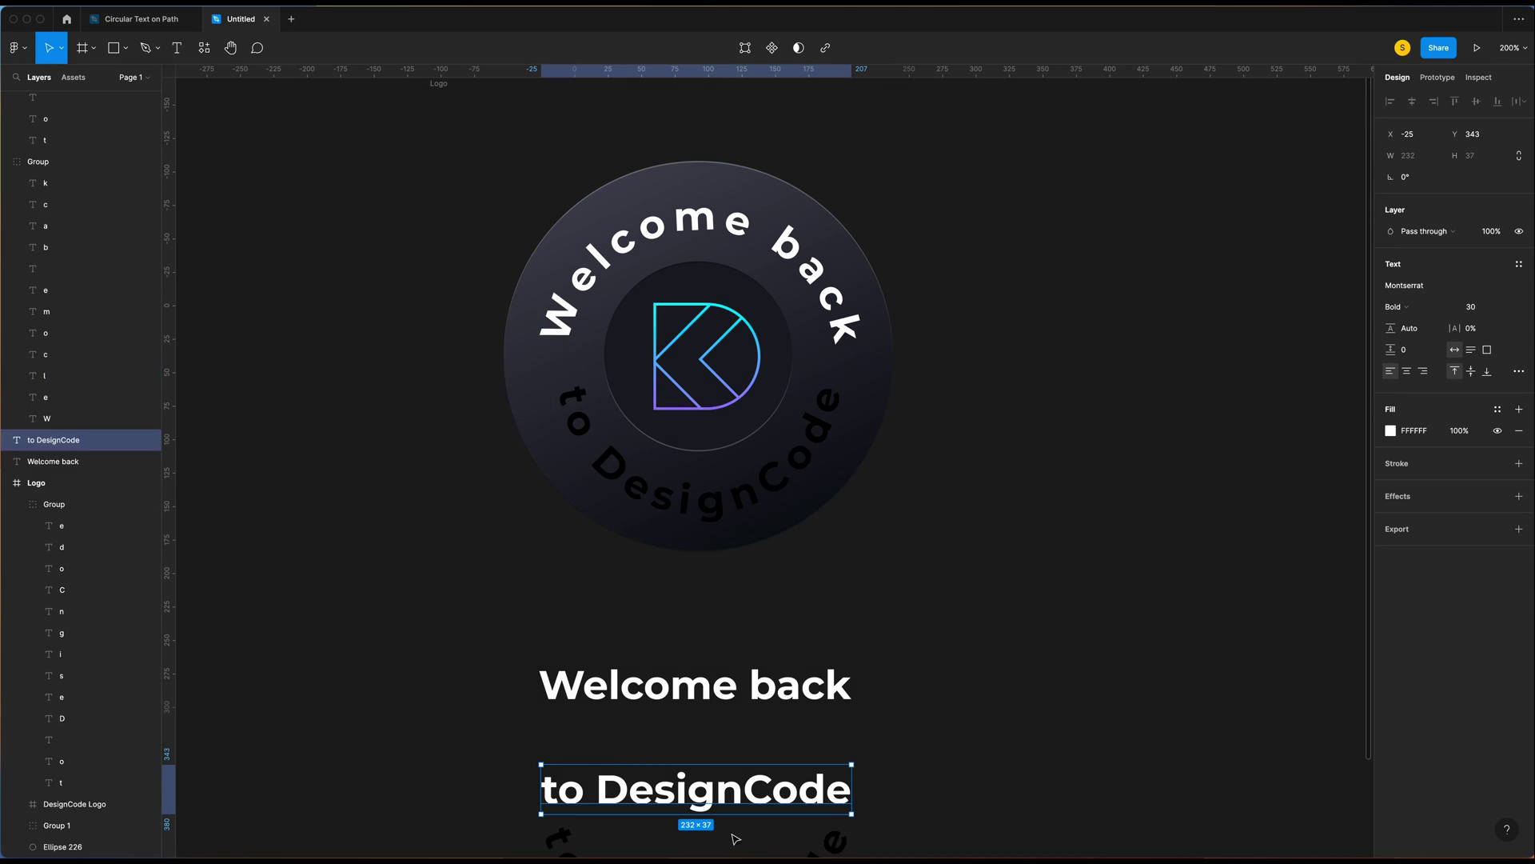
pyautogui.moveTo(799, 632); pyautogui.dragTo(757, 510)
pyautogui.press('Delete')
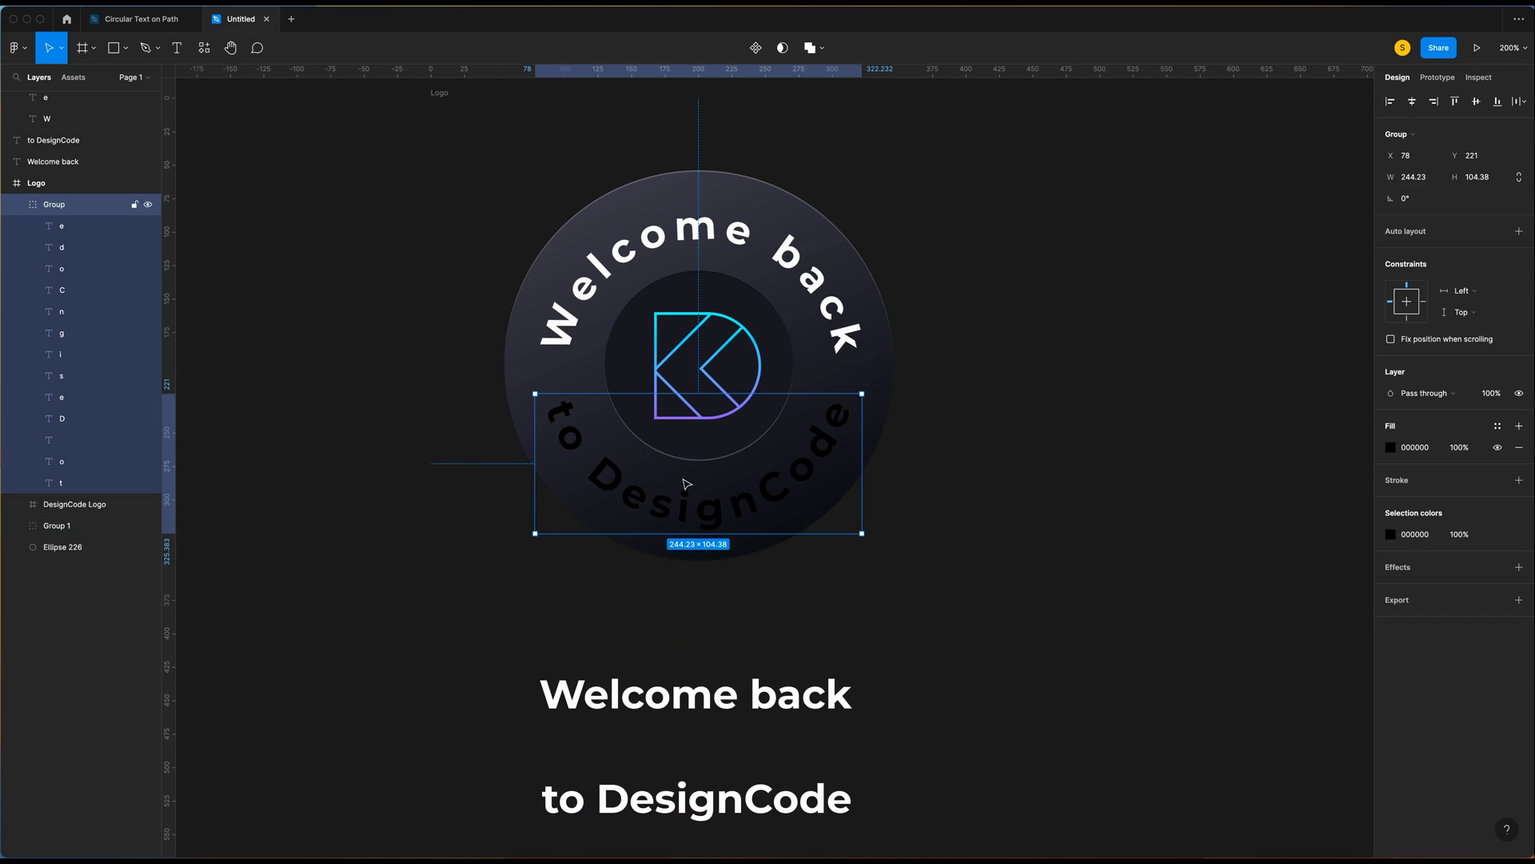
# Step: Set the curved 'to DesignCode' letters' fill to white (FFFFFF)
pyautogui.click(1389, 451)
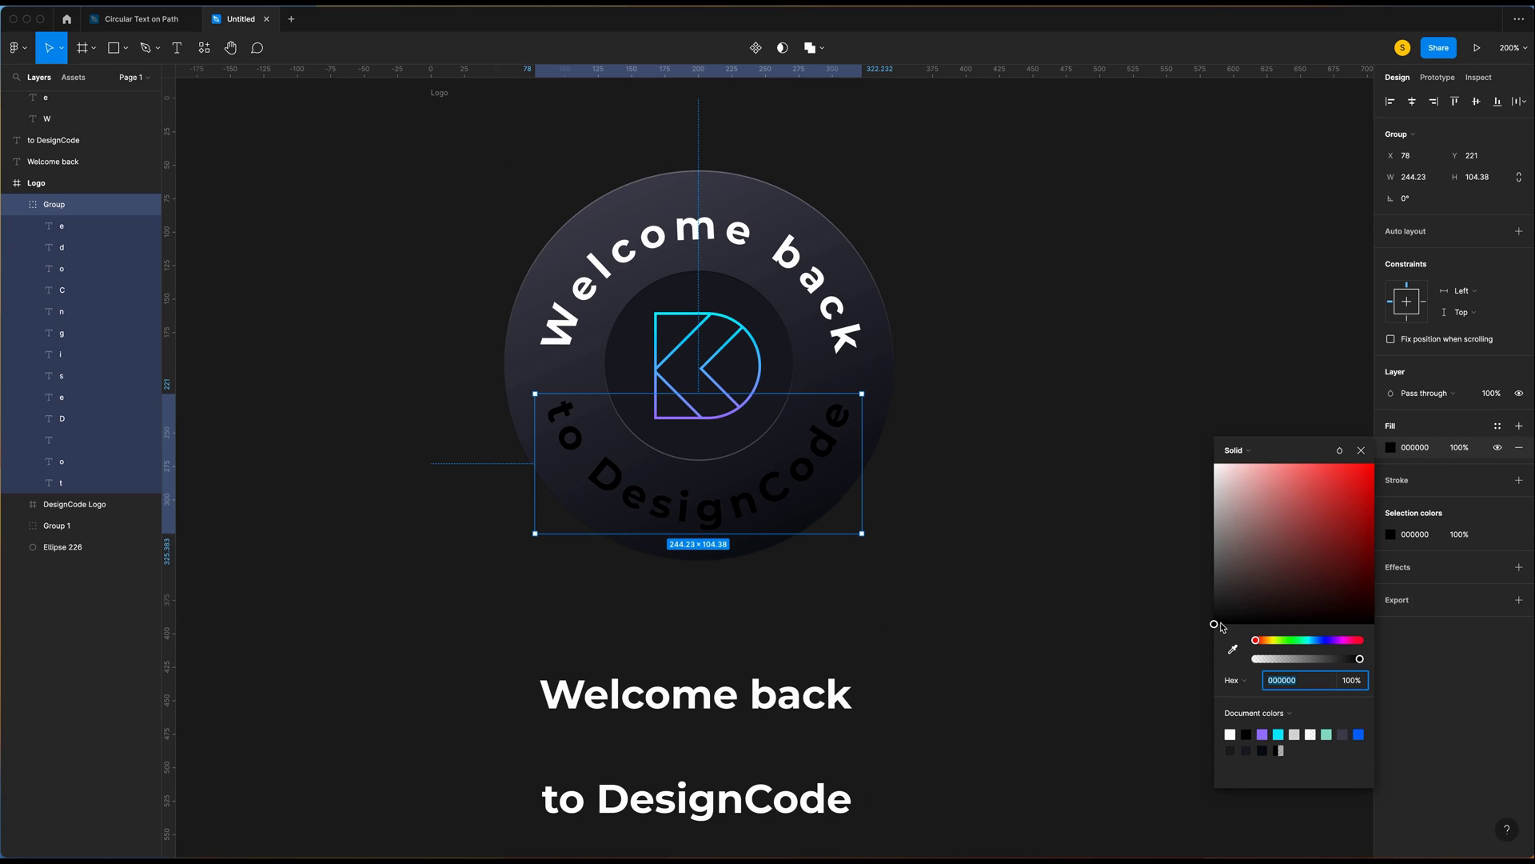
pyautogui.moveTo(1221, 627); pyautogui.dragTo(1182, 198)
pyautogui.click(1004, 558)
pyautogui.scroll(3, 1004, 558)
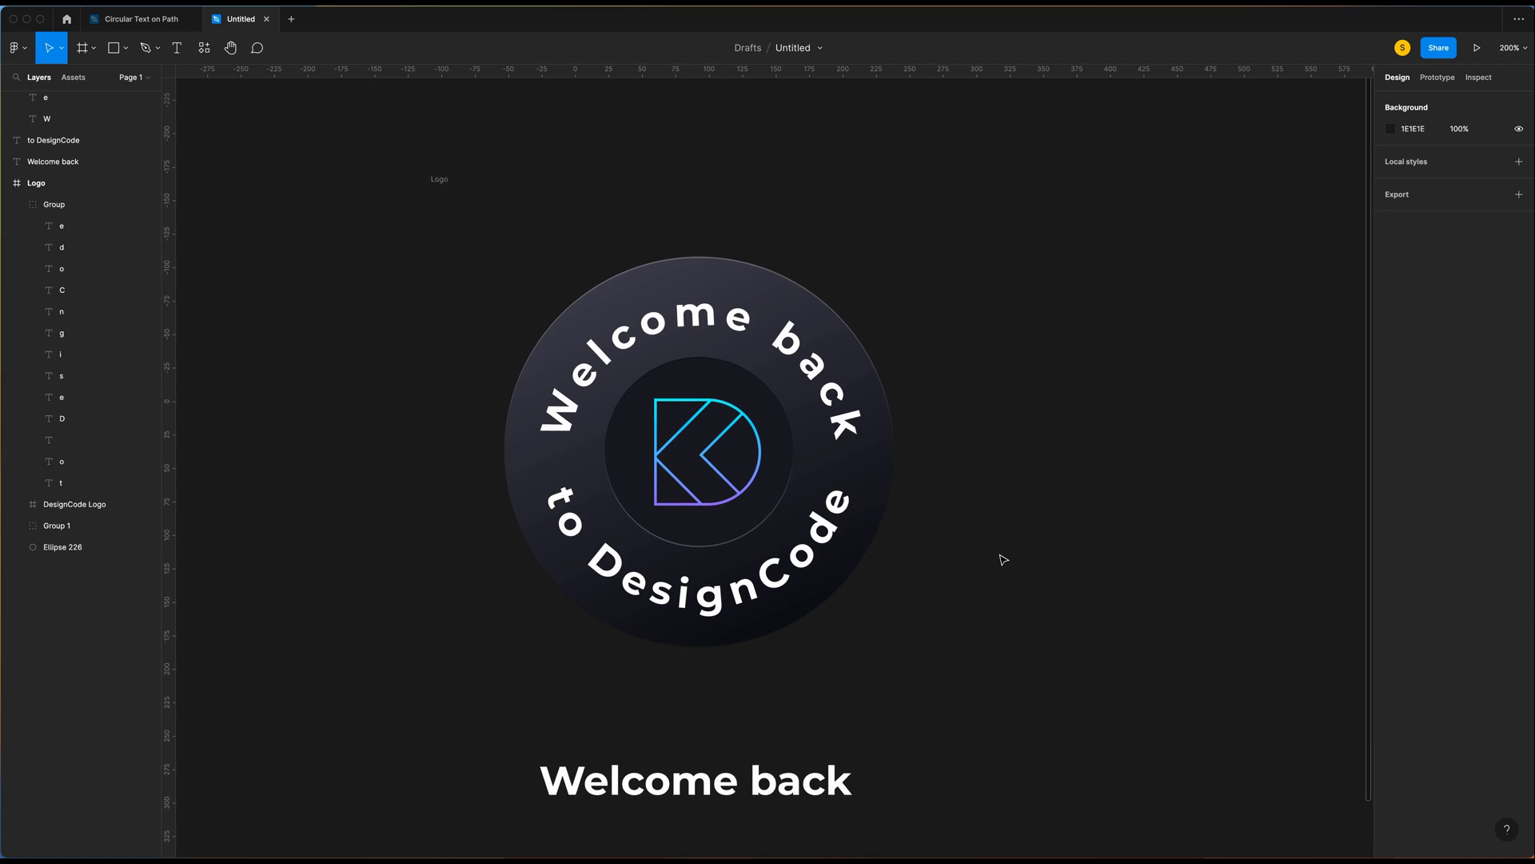
# Step: Nudge the 'Welcome back' arc slightly higher at 400% zoom, then view the Circular Text on Path file
pyautogui.hscroll(-2, 1004, 560)
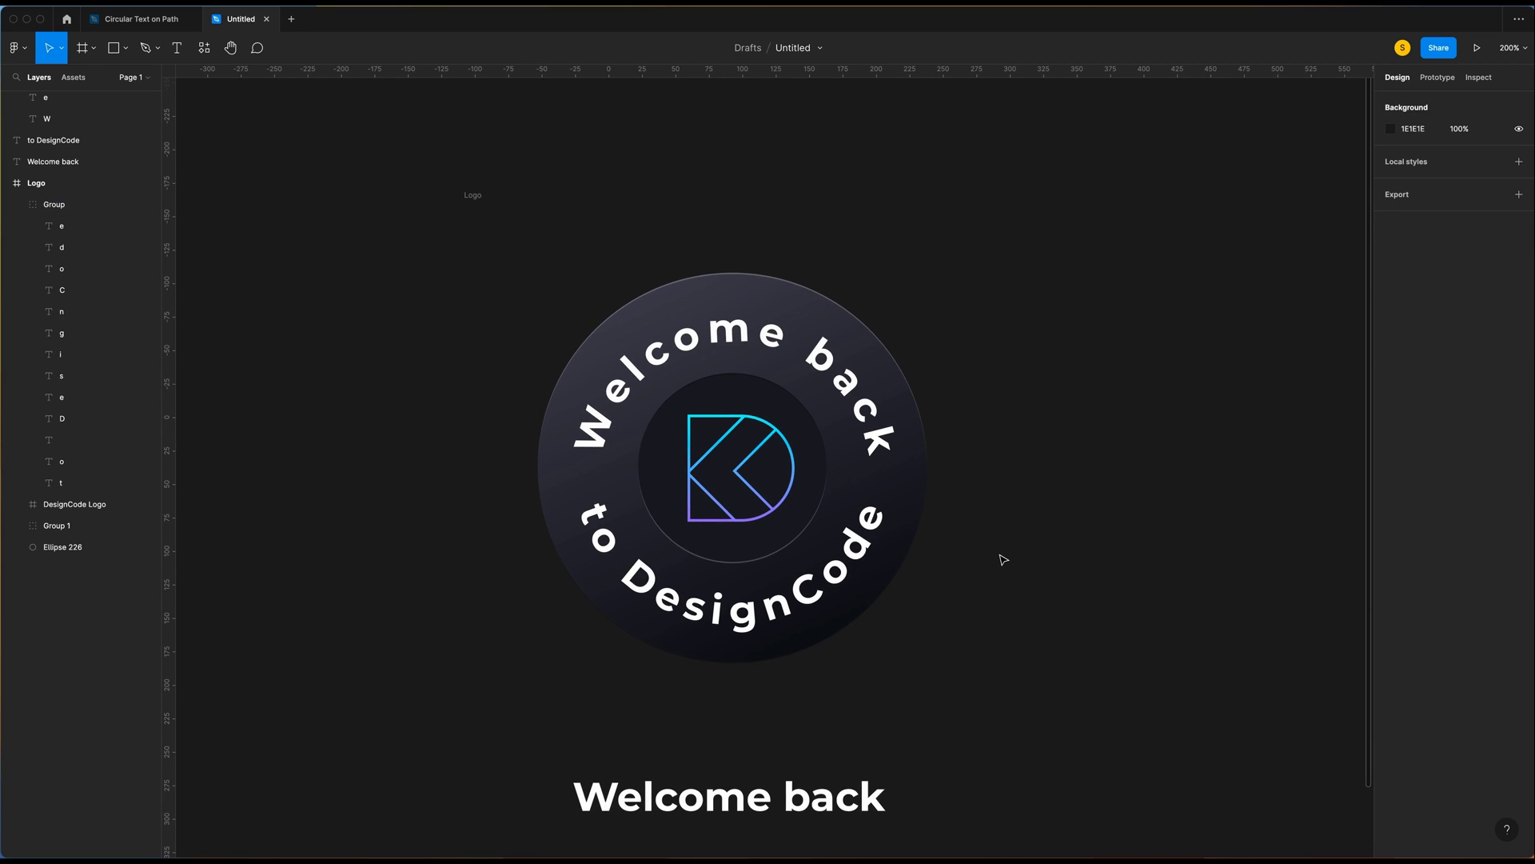
pyautogui.press('super+equal')
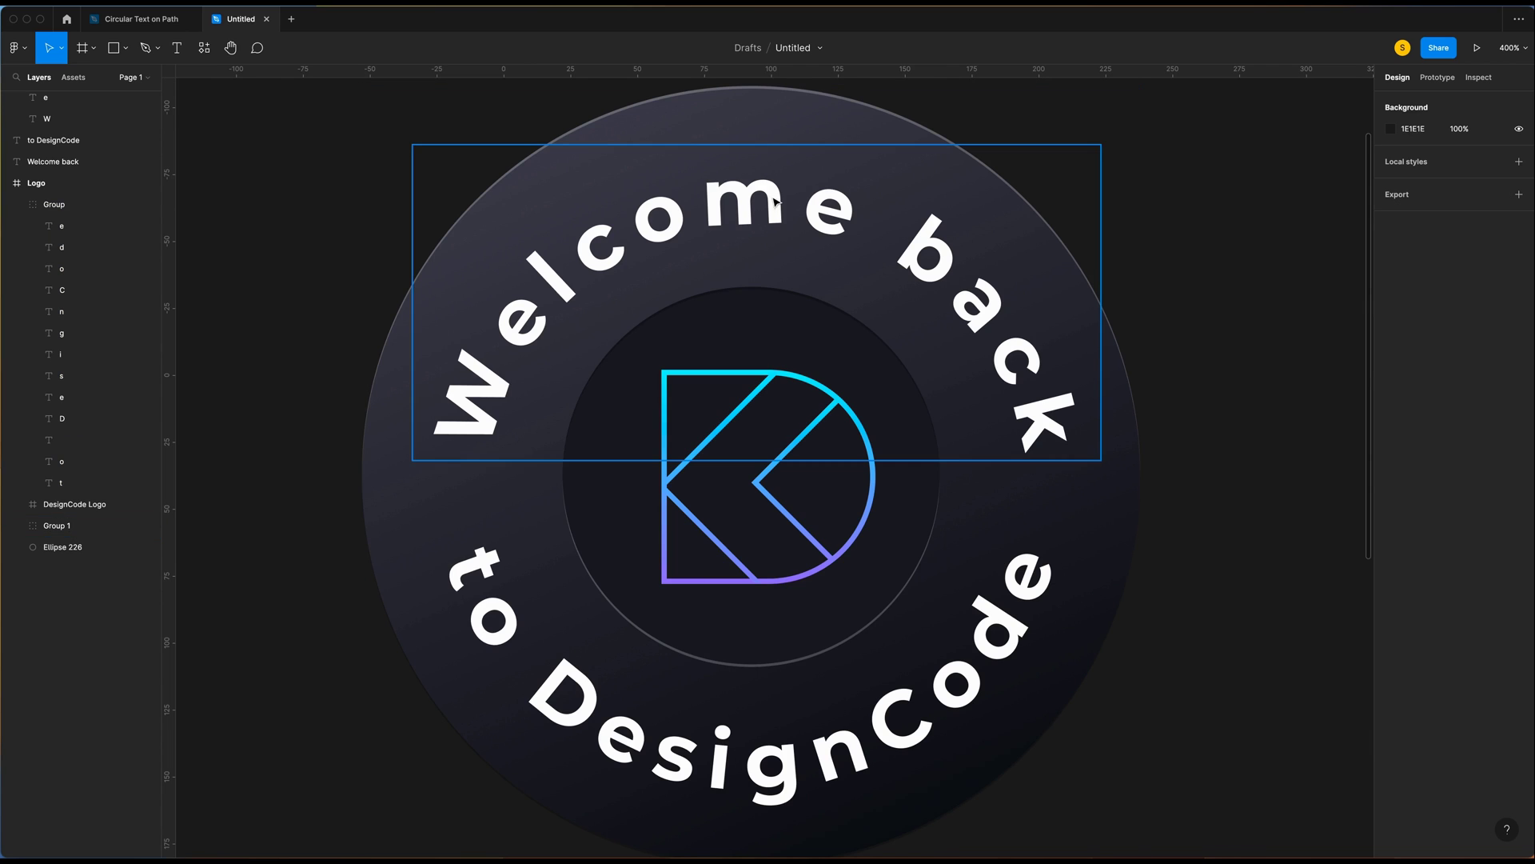
pyautogui.moveTo(766, 205); pyautogui.dragTo(766, 195)
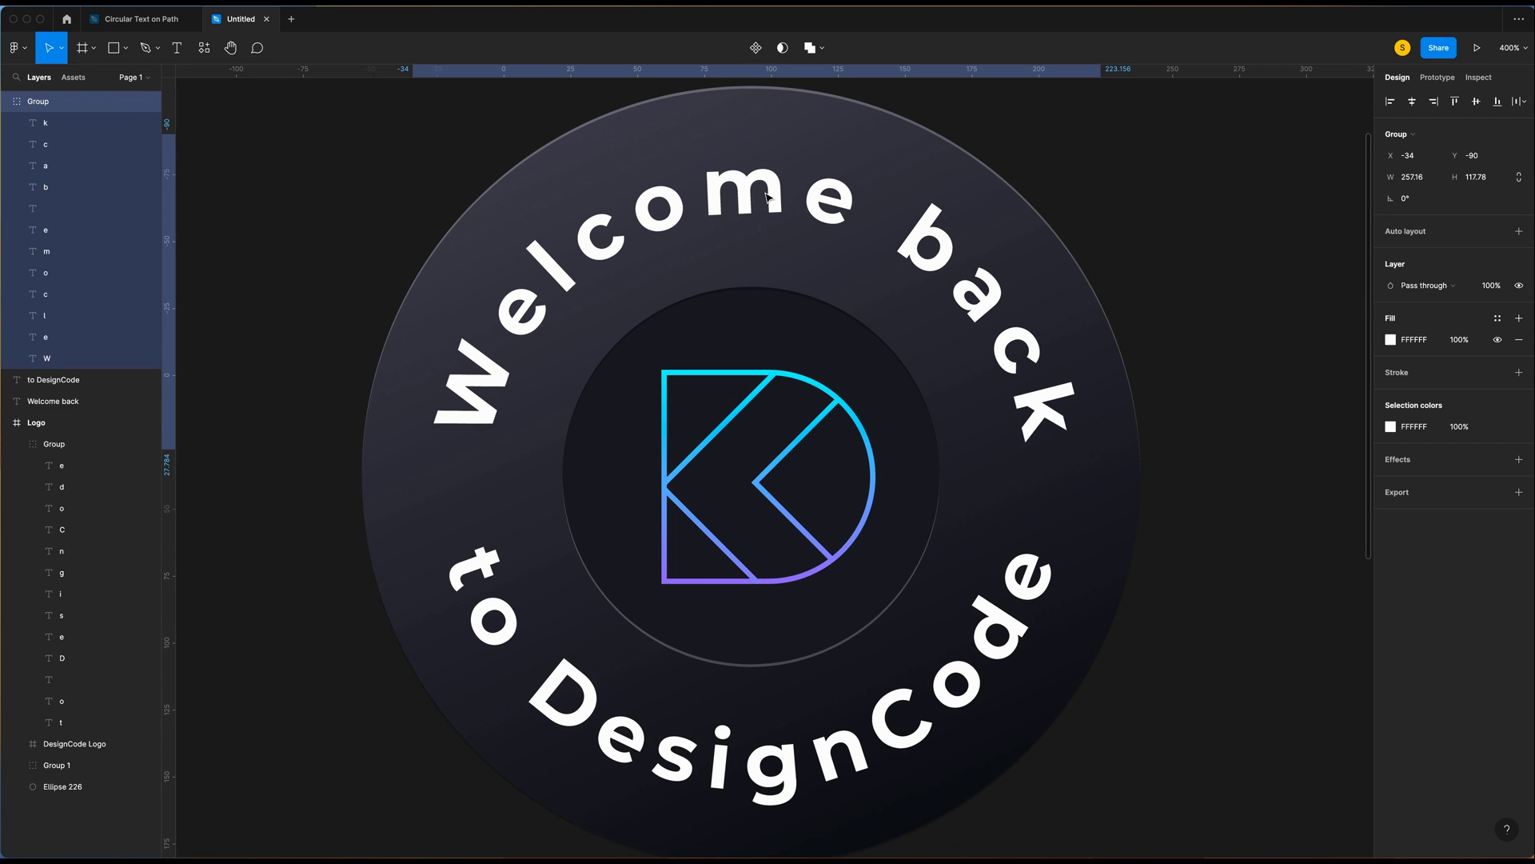
pyautogui.click(240, 178)
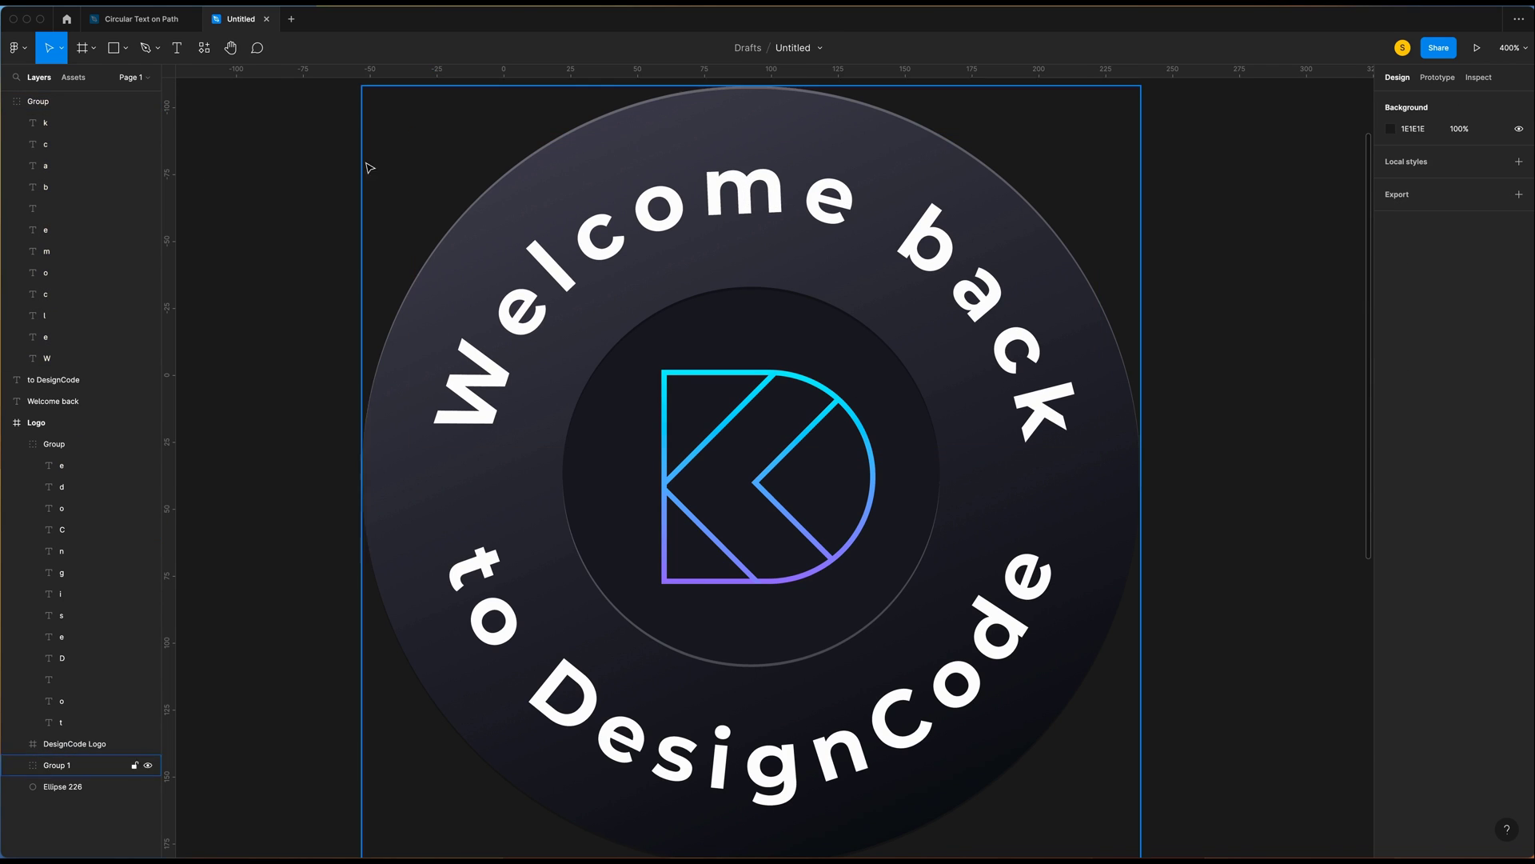
pyautogui.click(143, 22)
# Step: Pan right across the Circular Text on Path canvas toward the Cat Cafe frame
pyautogui.hscroll(10, 1213, 344)
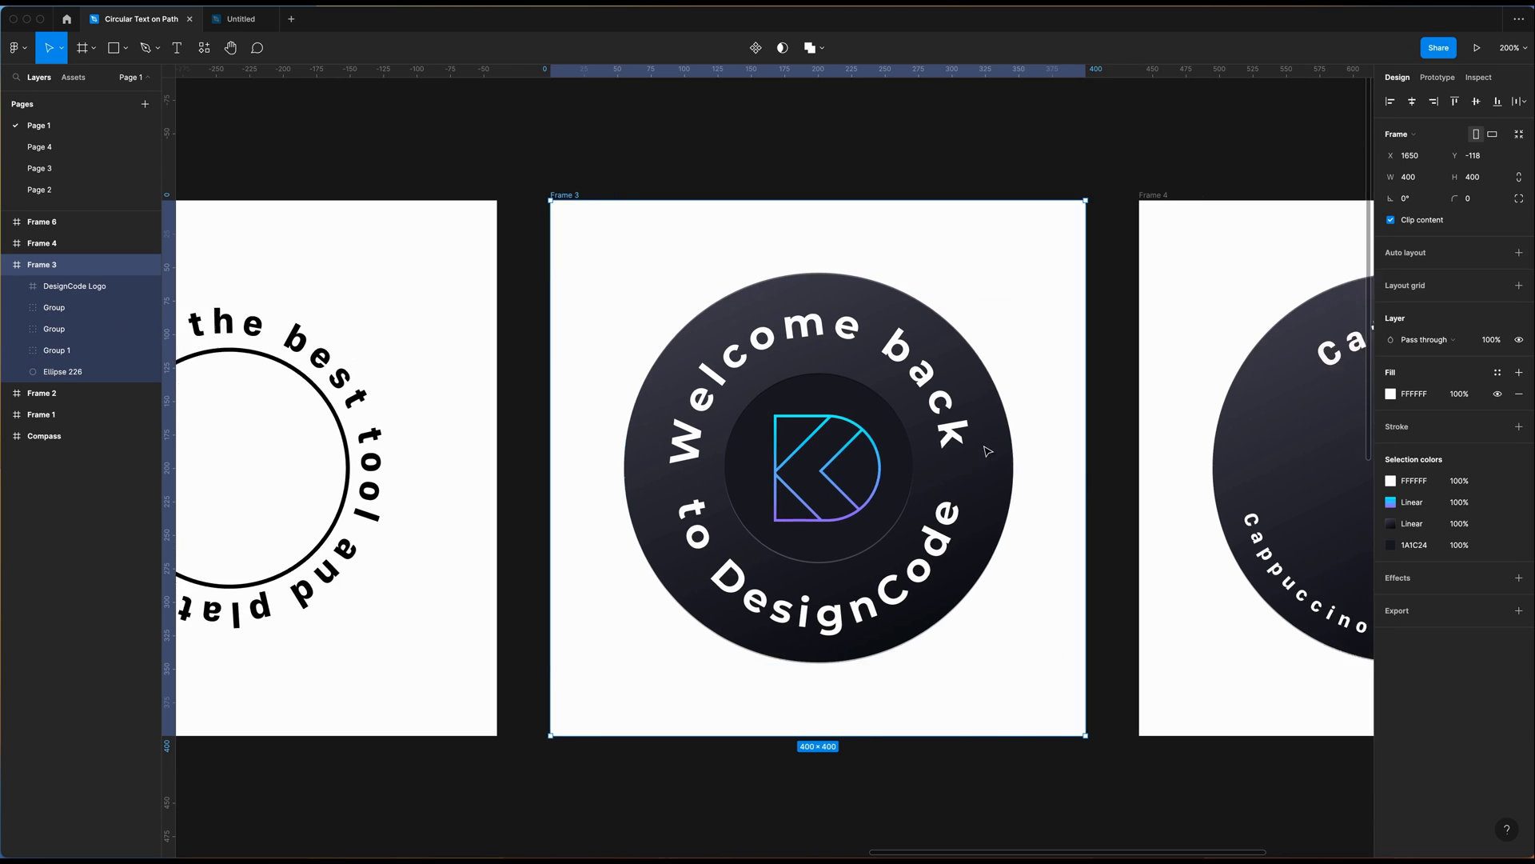